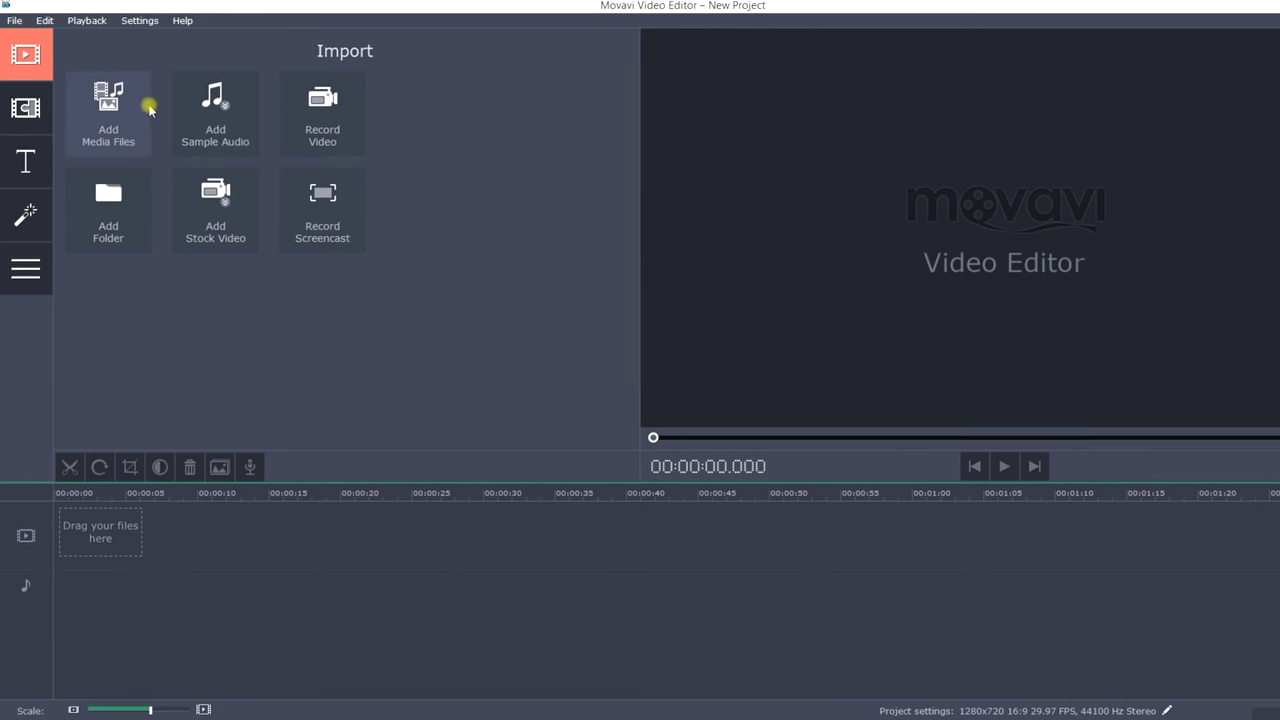
# Import all seven media files from C:\My videos into the project.
pyautogui.click(150, 112)
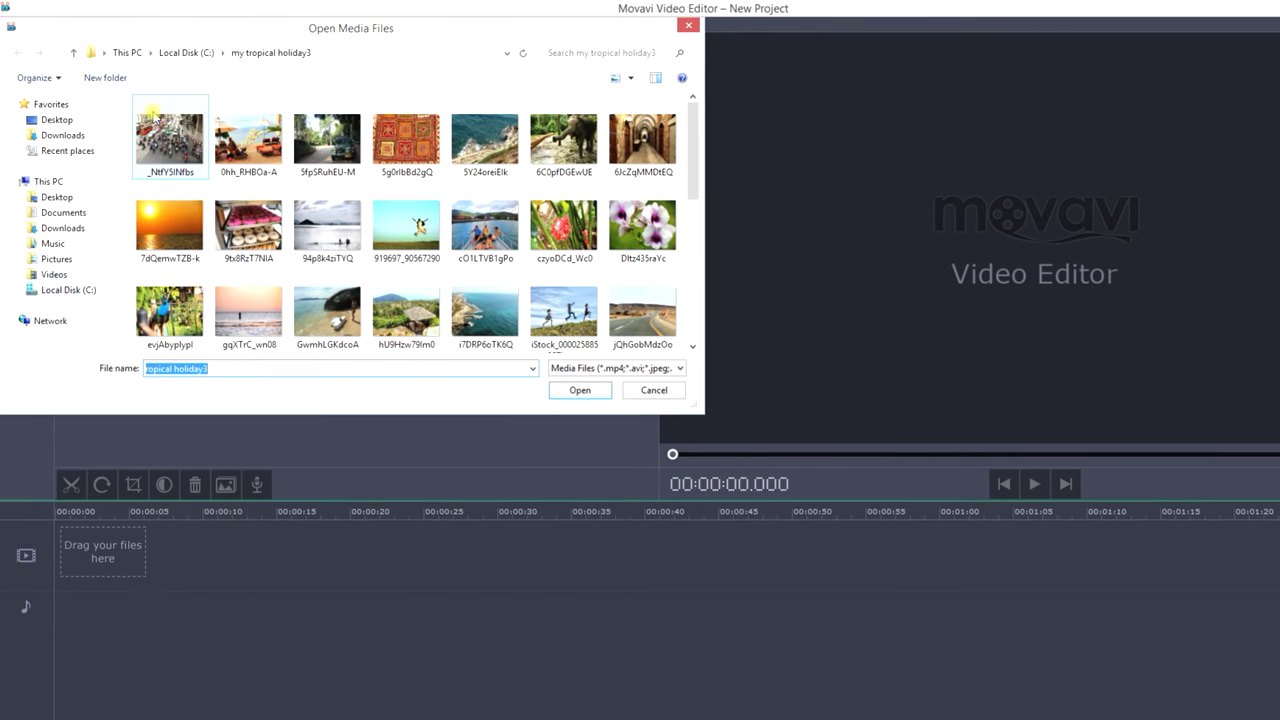
pyautogui.click(87, 291)
pyautogui.doubleClick(170, 213)
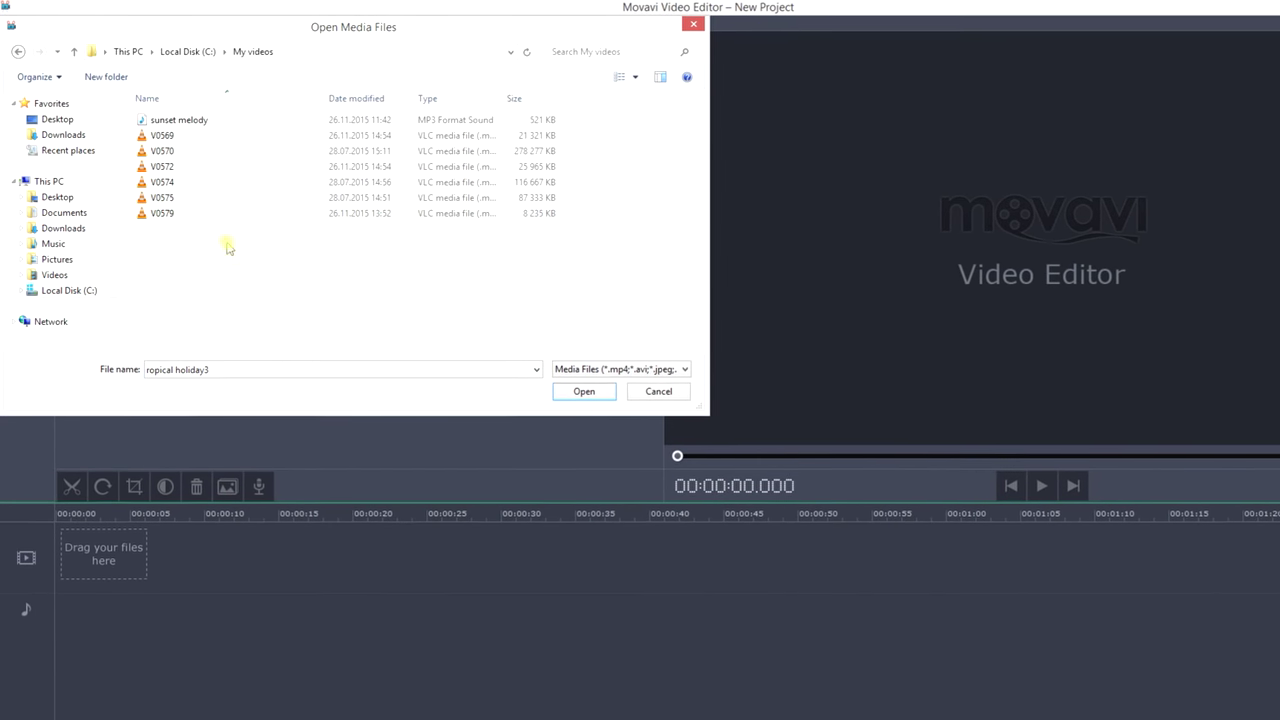
pyautogui.moveTo(231, 257); pyautogui.dragTo(228, 118)
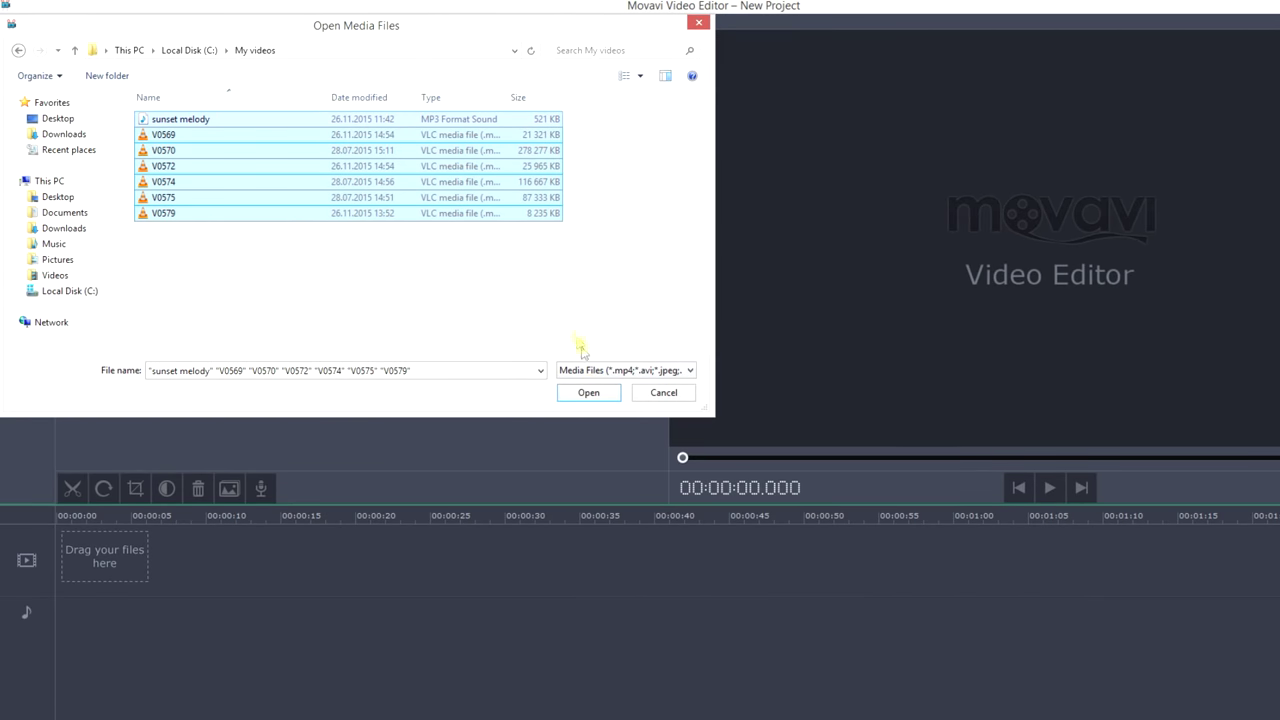
pyautogui.click(589, 392)
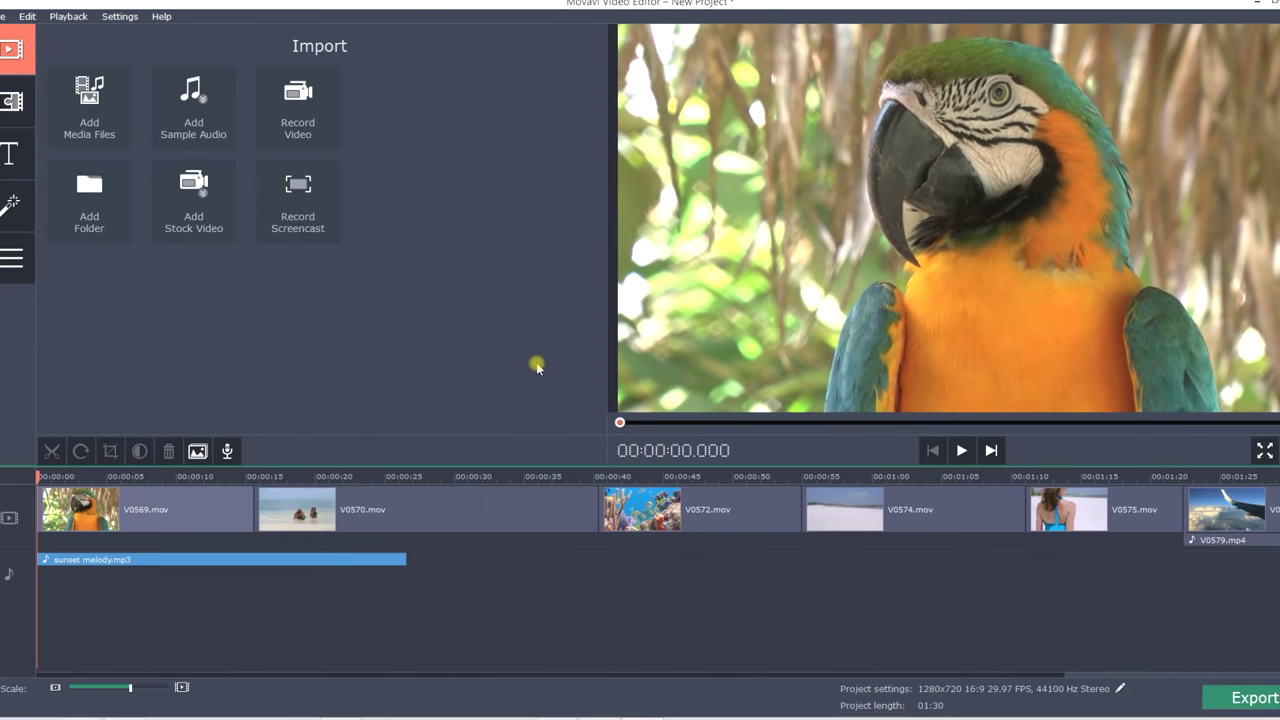
# Reorder the timeline clips to begin V0579, V0574, V0570, V0572.
pyautogui.moveTo(1226, 515); pyautogui.dragTo(100, 517)
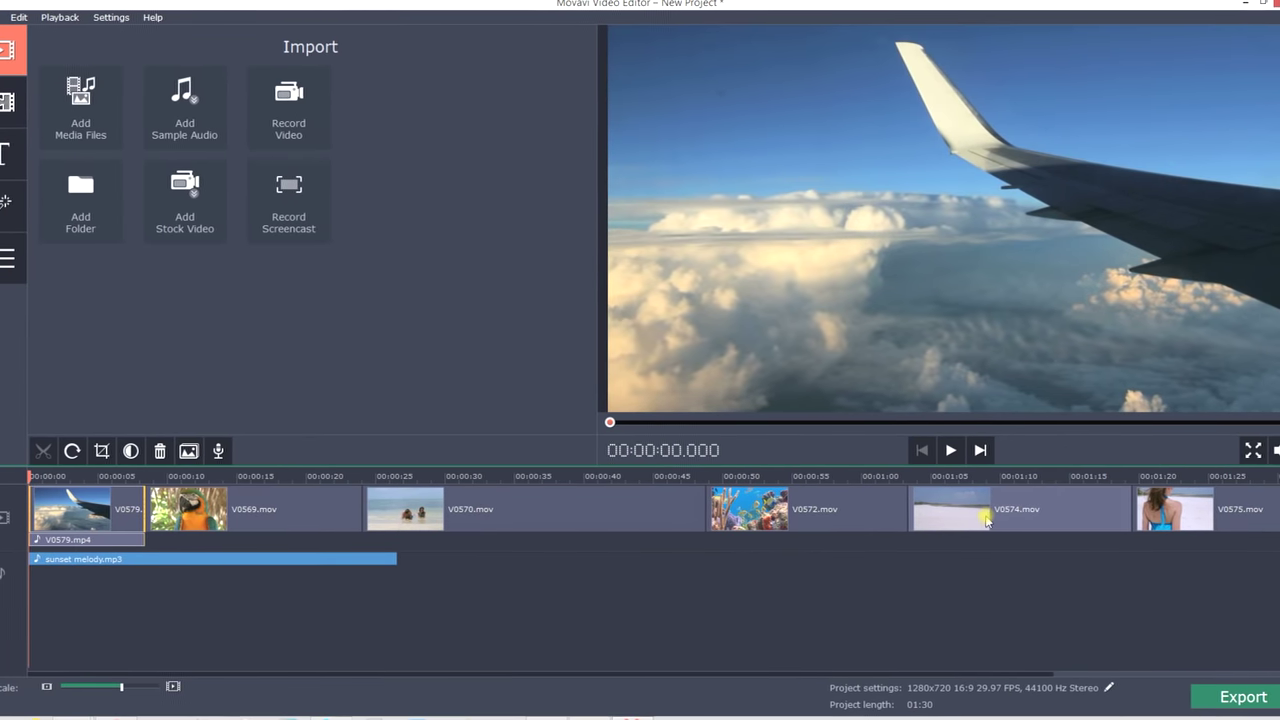
pyautogui.moveTo(990, 512); pyautogui.dragTo(262, 516)
pyautogui.moveTo(768, 520); pyautogui.dragTo(556, 518)
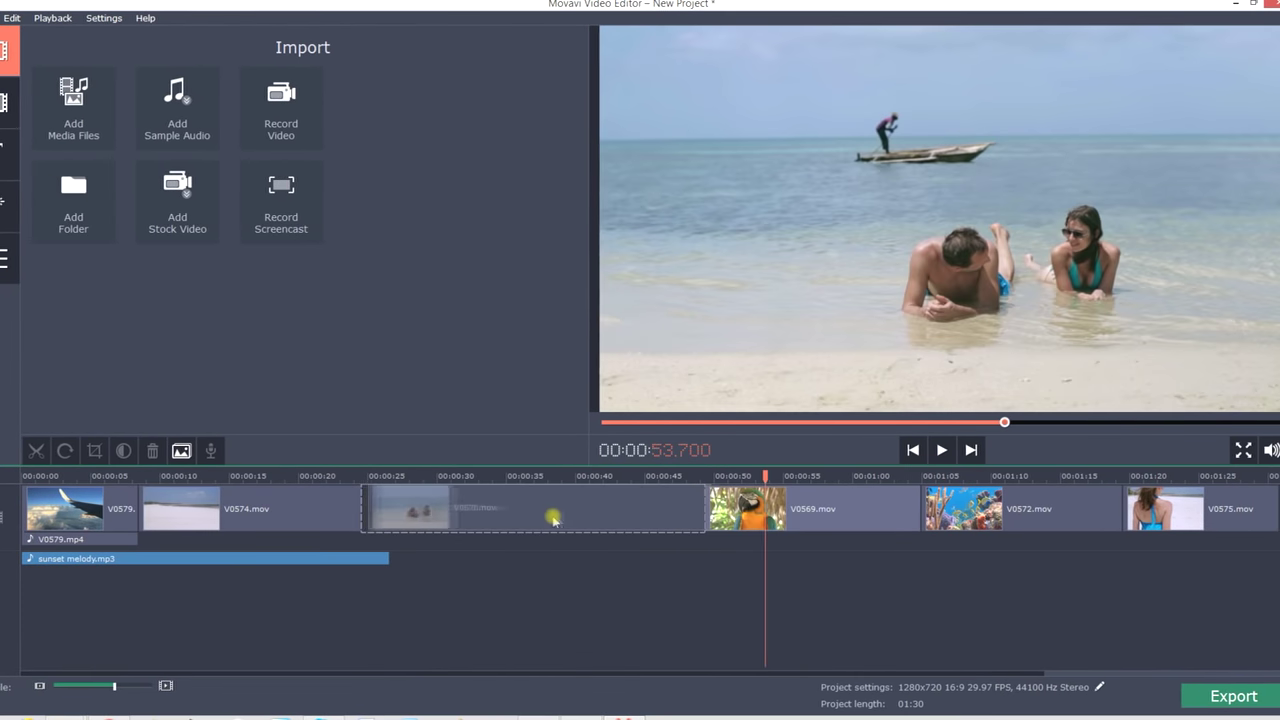
pyautogui.moveTo(1010, 512); pyautogui.dragTo(790, 514)
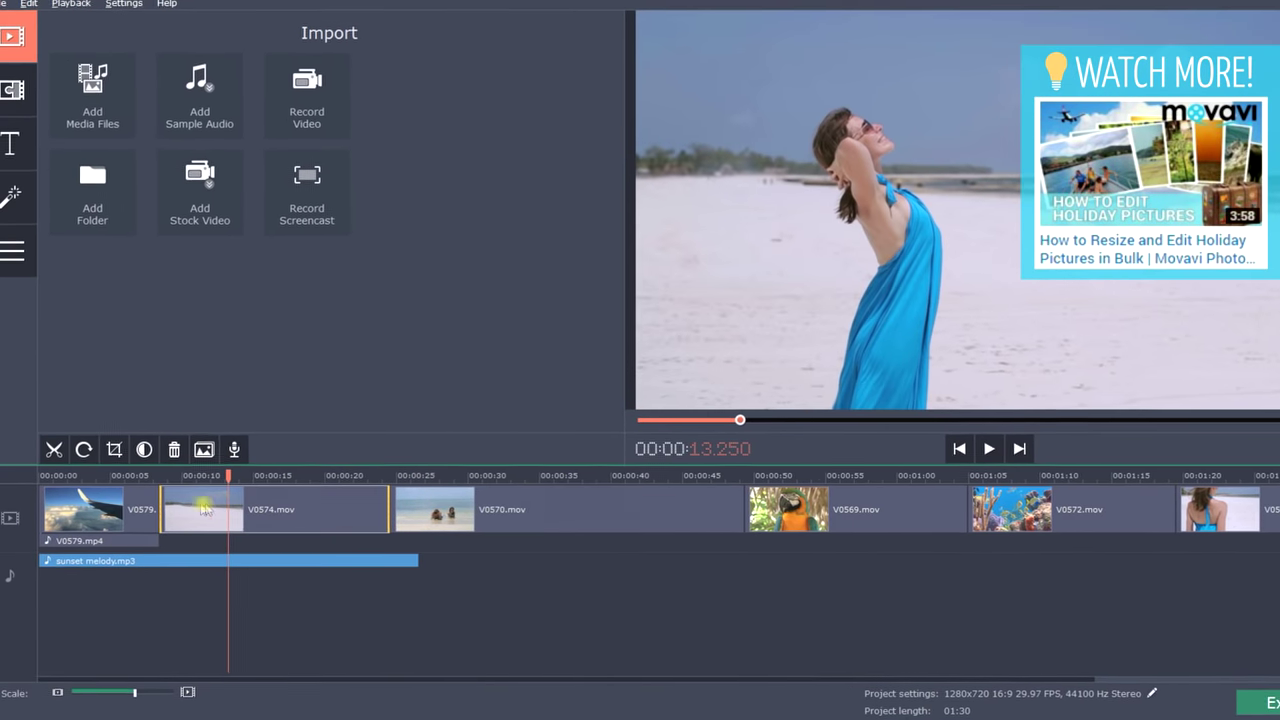
# Scrub through clip V0574 from the V0579 boundary, then select clip V0575.
pyautogui.click(164, 500)
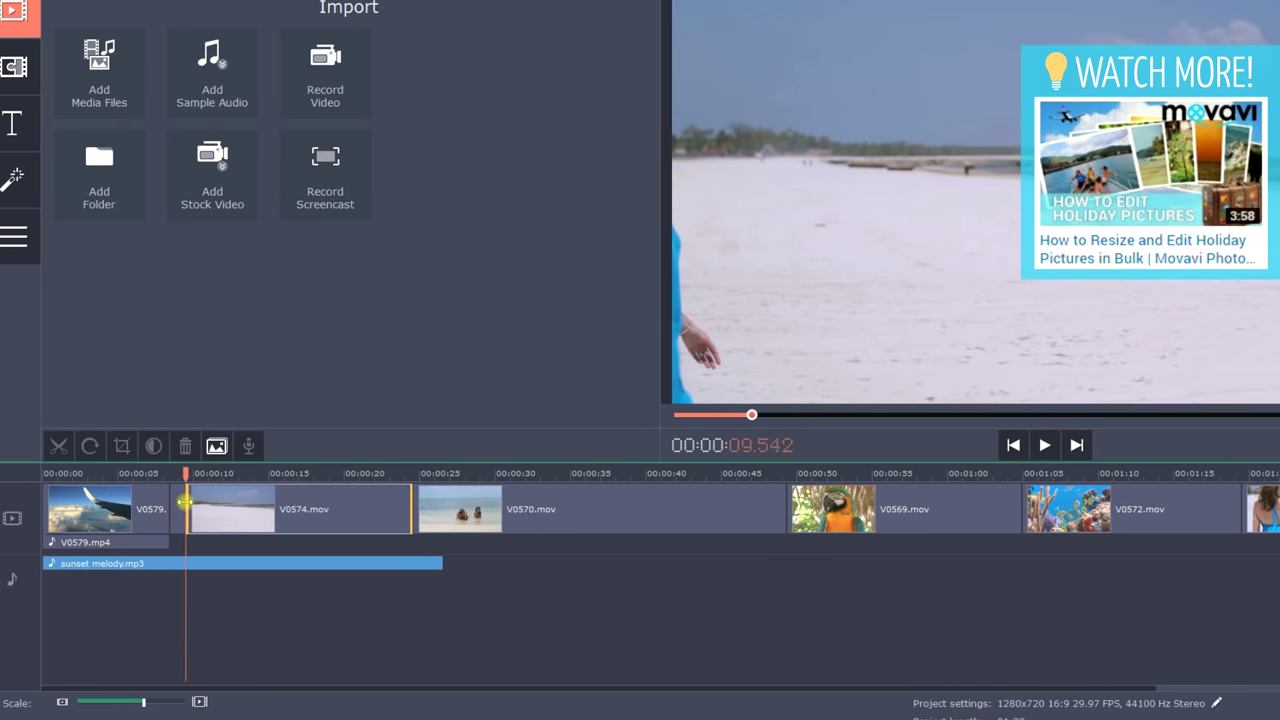
pyautogui.moveTo(186, 502); pyautogui.dragTo(83, 511)
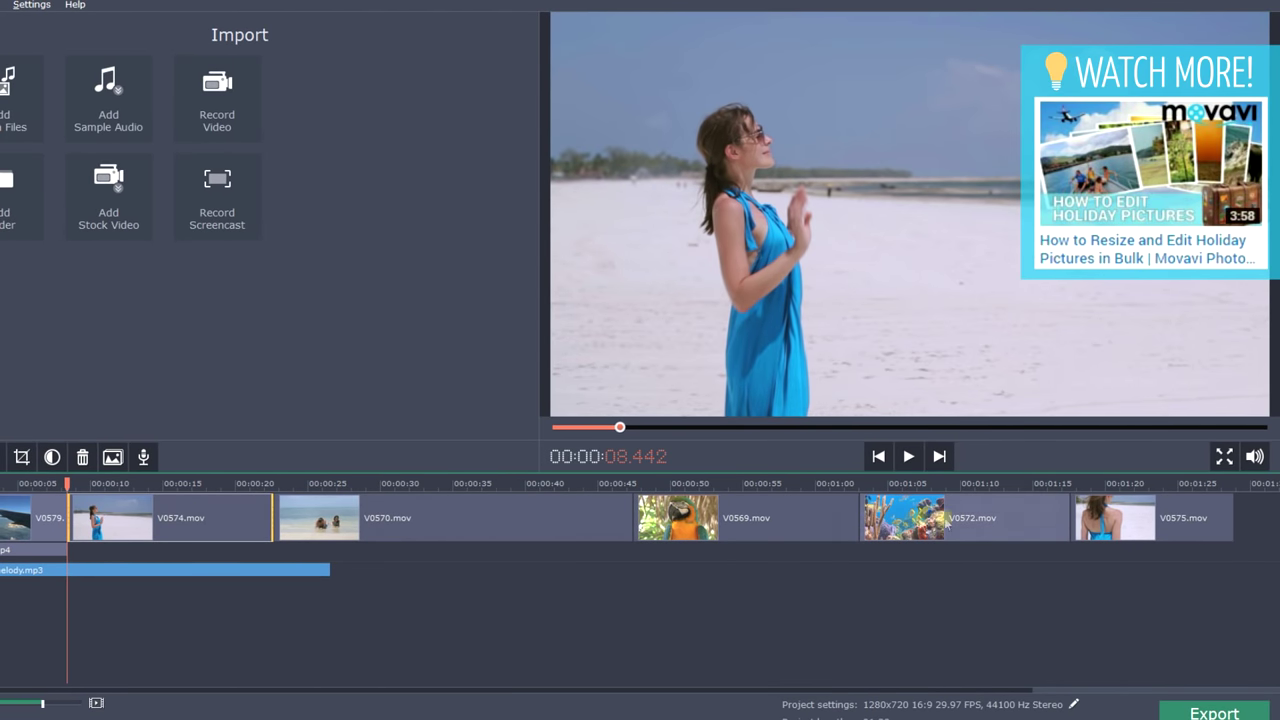
pyautogui.click(1130, 500)
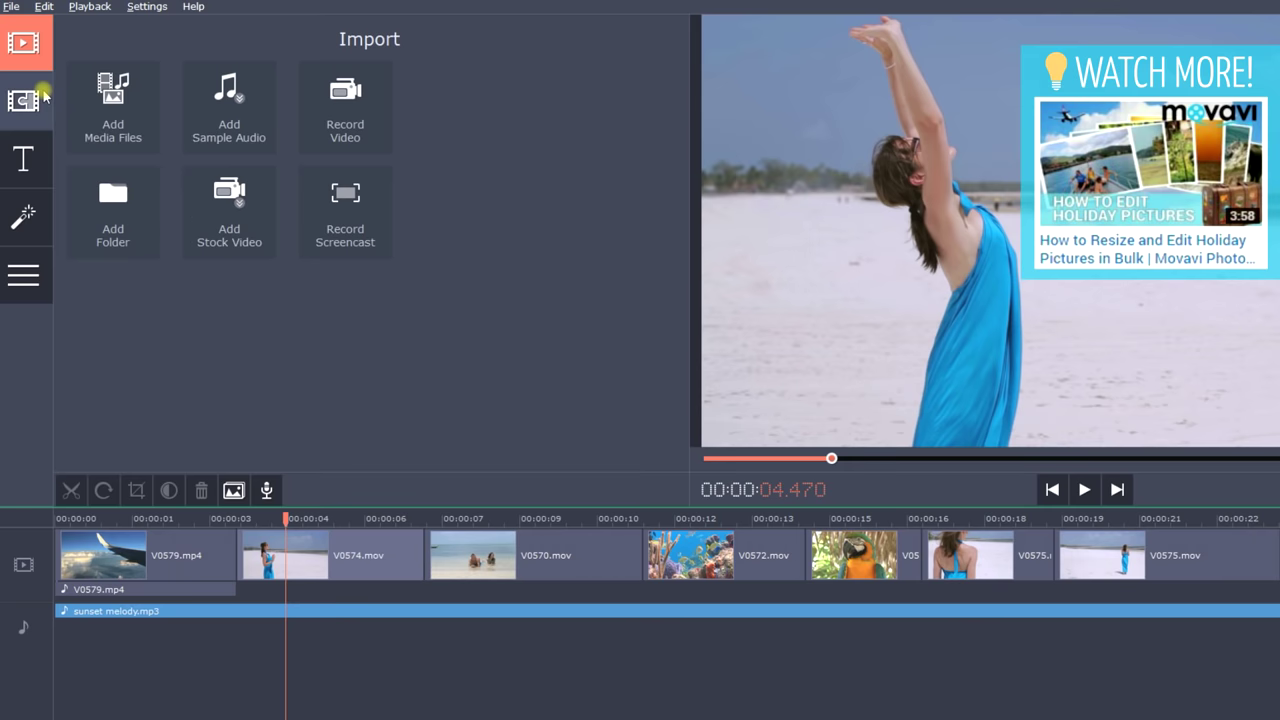
# Insert the Gradient ← transition between V0574 and V0570 and play it back.
pyautogui.click(24, 99)
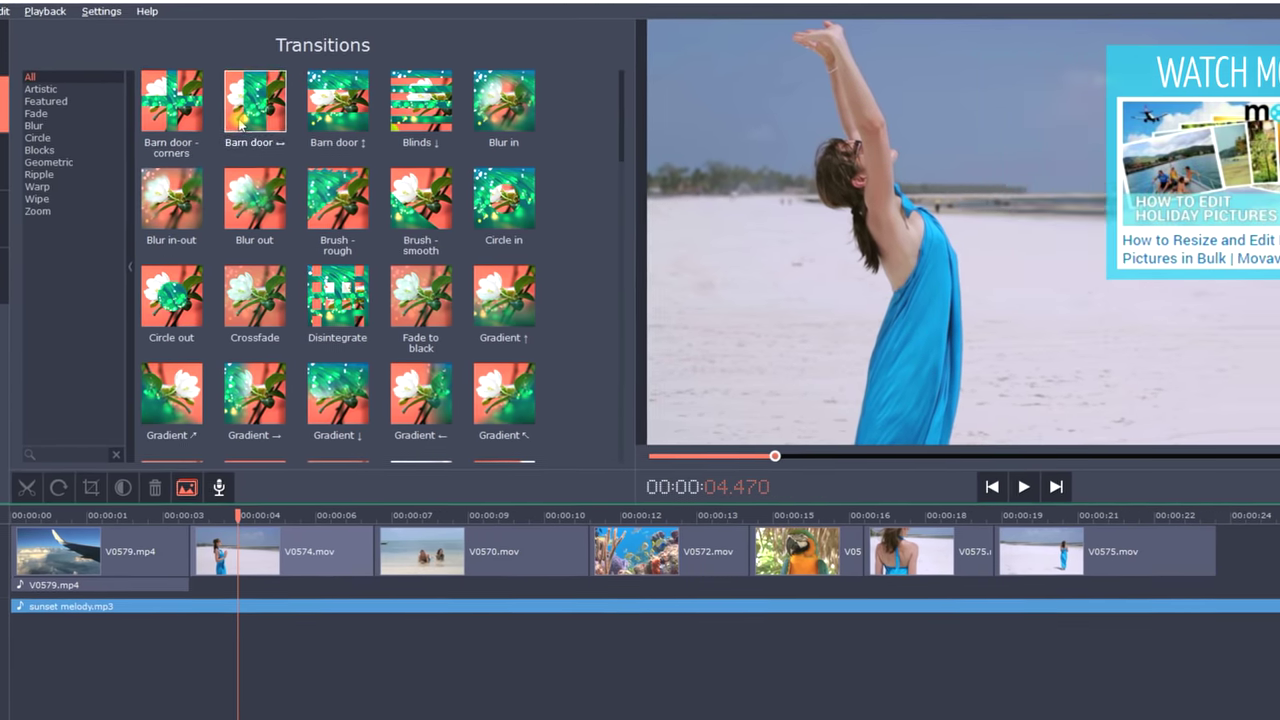
pyautogui.click(289, 119)
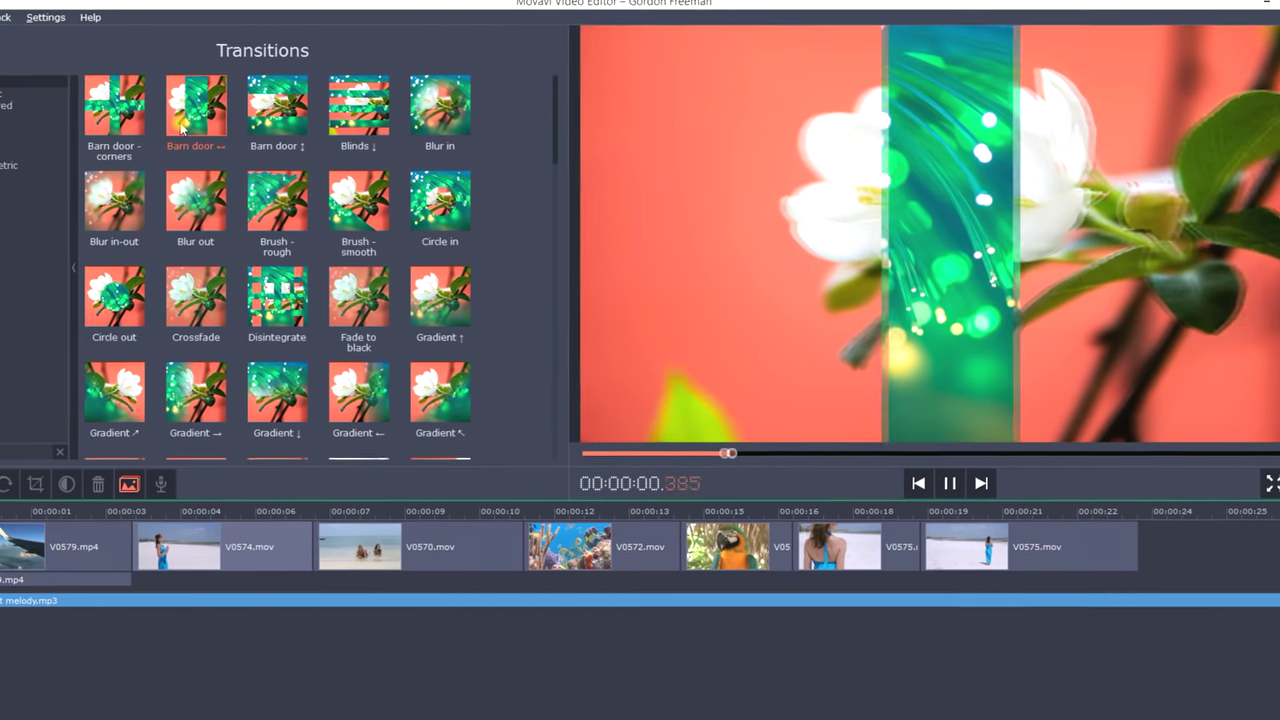
pyautogui.click(292, 310)
pyautogui.scroll(-2, 343, 235)
pyautogui.click(343, 235)
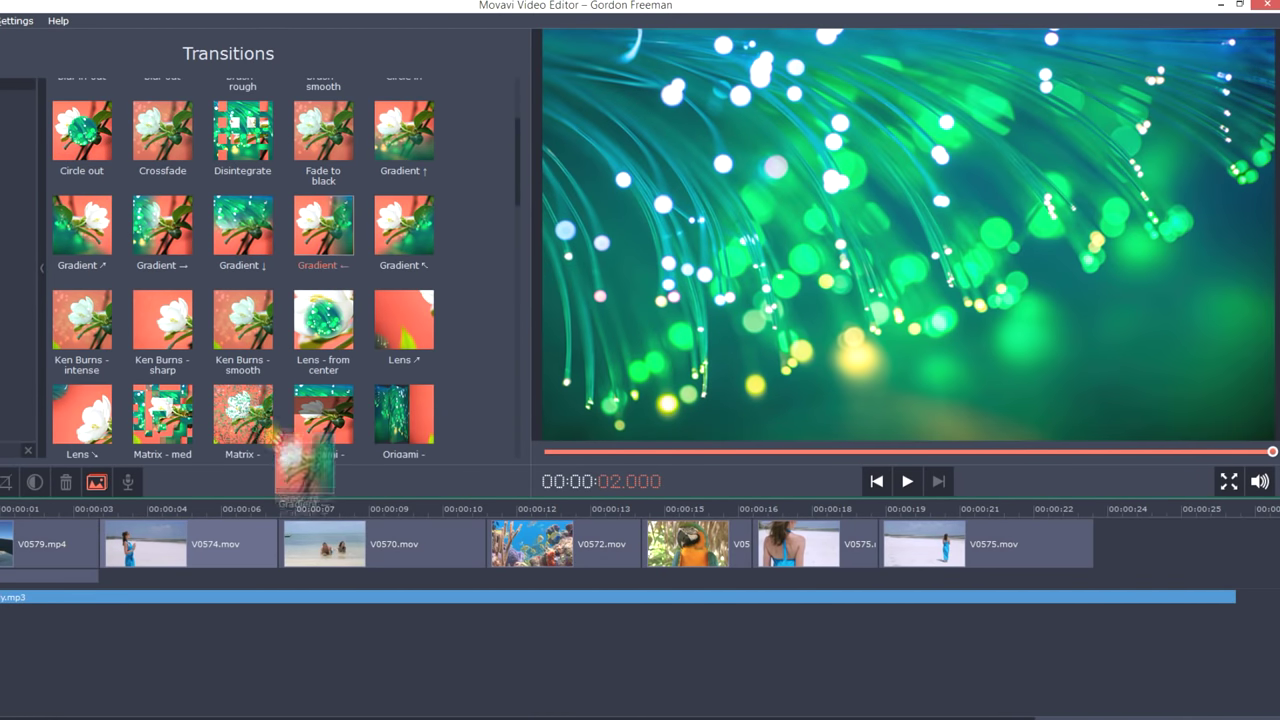
pyautogui.moveTo(304, 478); pyautogui.dragTo(271, 532)
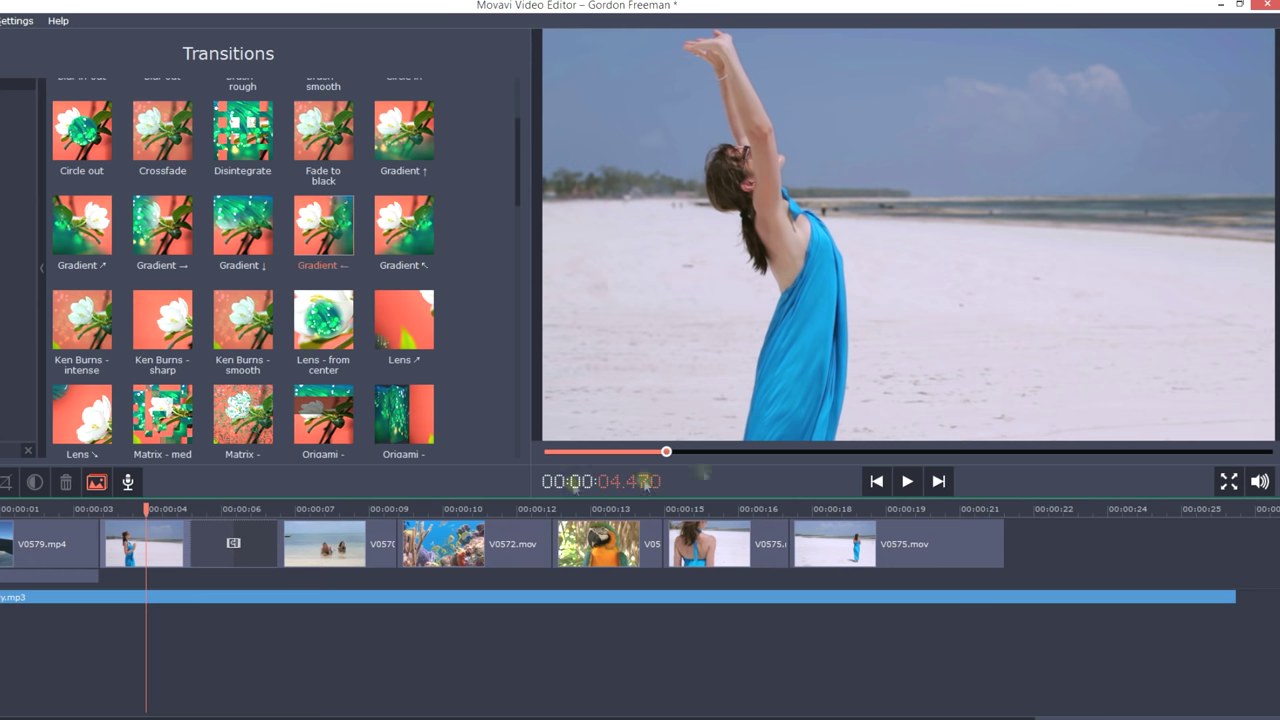
pyautogui.click(913, 482)
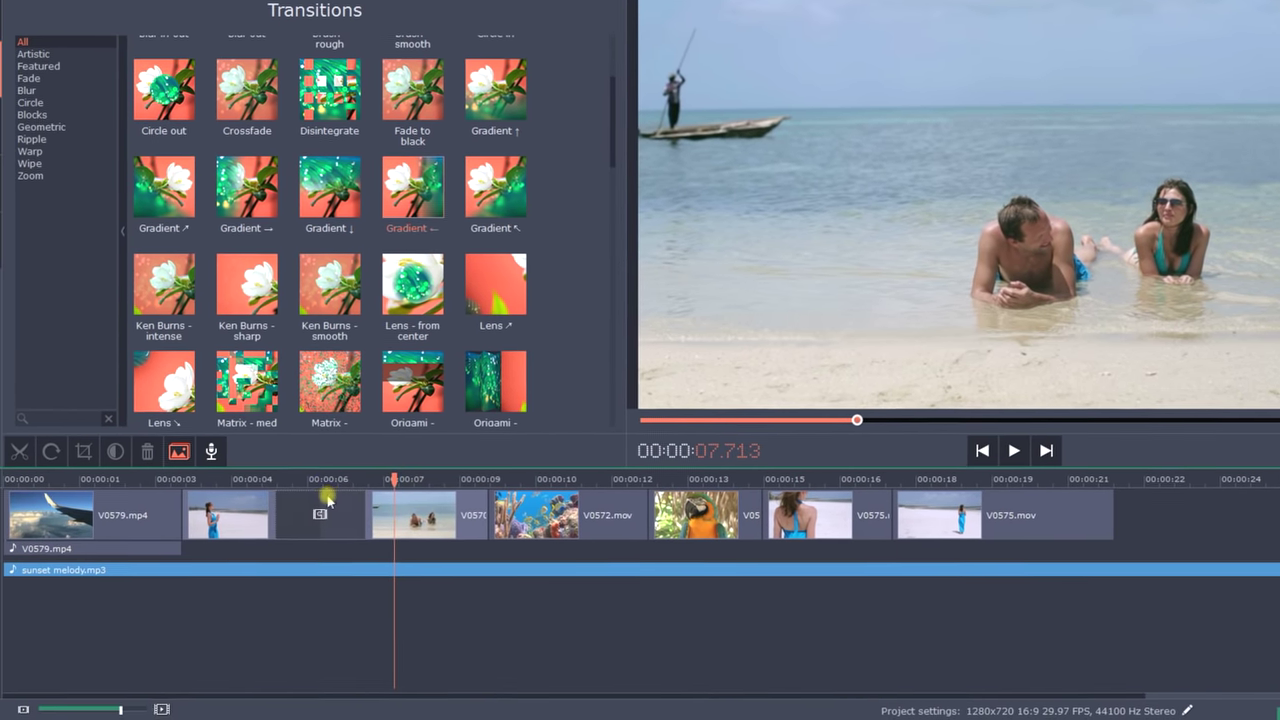
# Set the Gradient ← transition to 00:00:01.200 and insert Wipe - triangle between V0579 and V0574.
pyautogui.rightClick(328, 500)
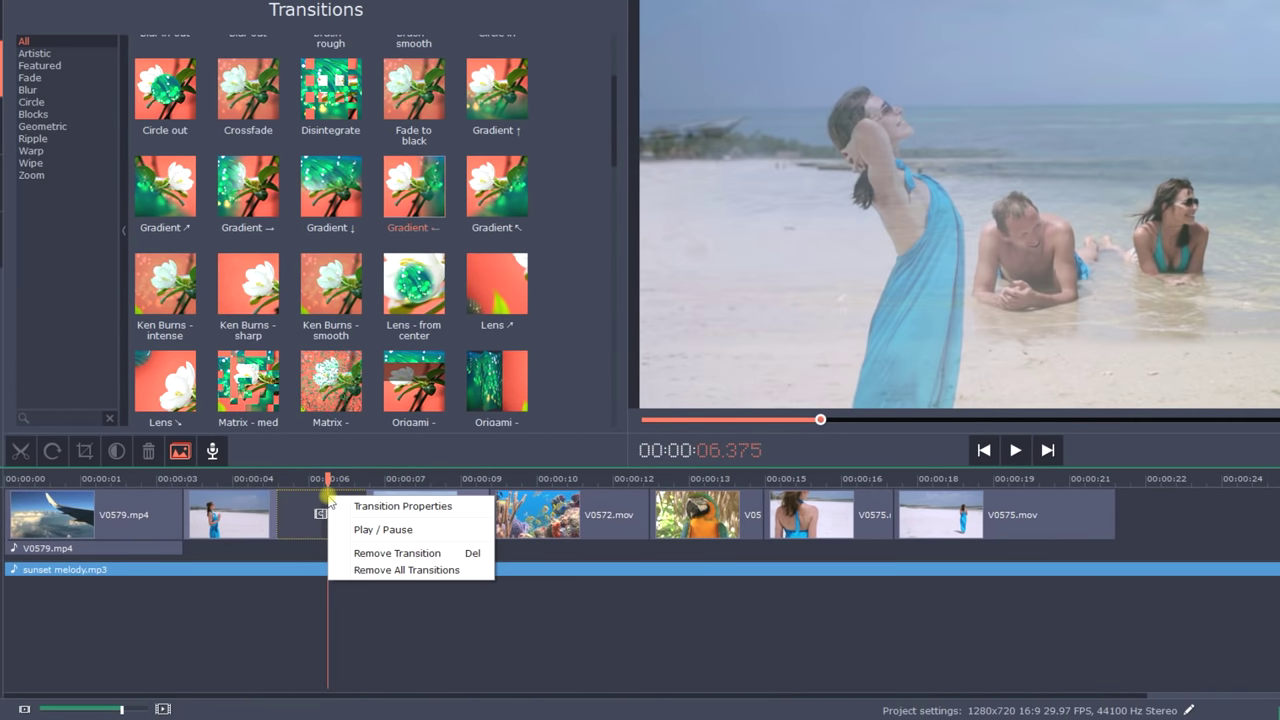
pyautogui.click(358, 507)
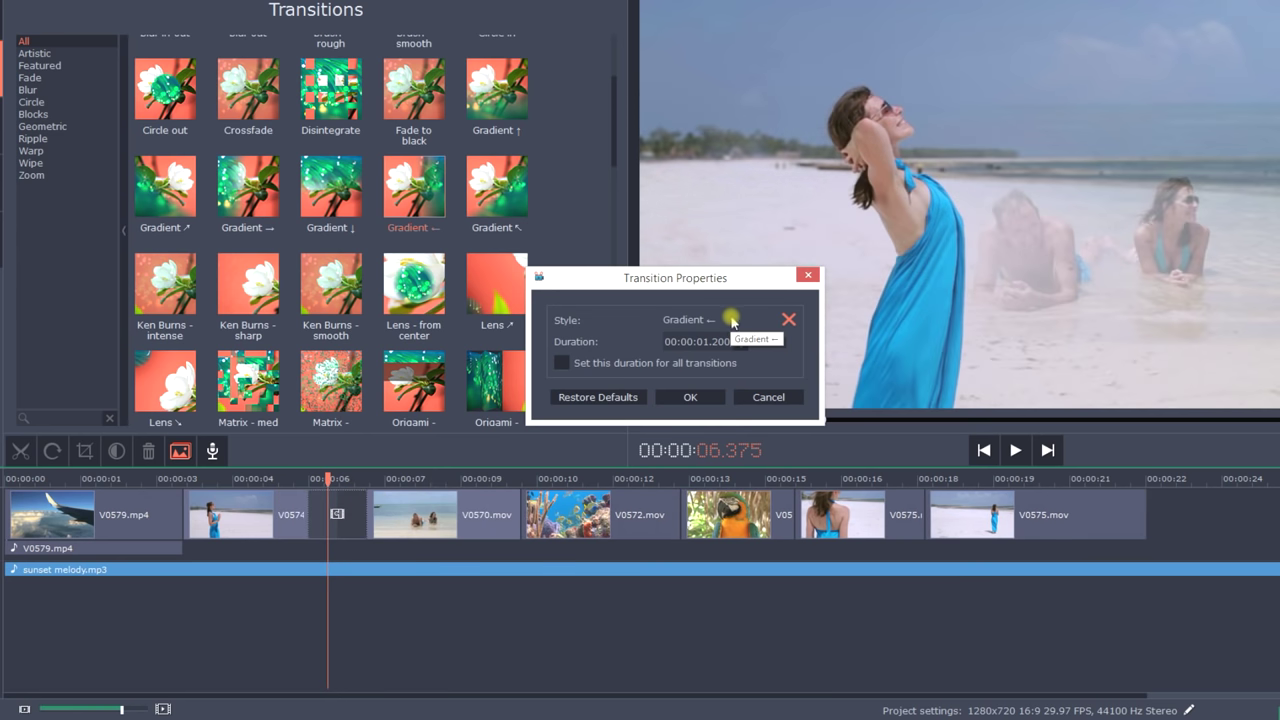
pyautogui.click(690, 397)
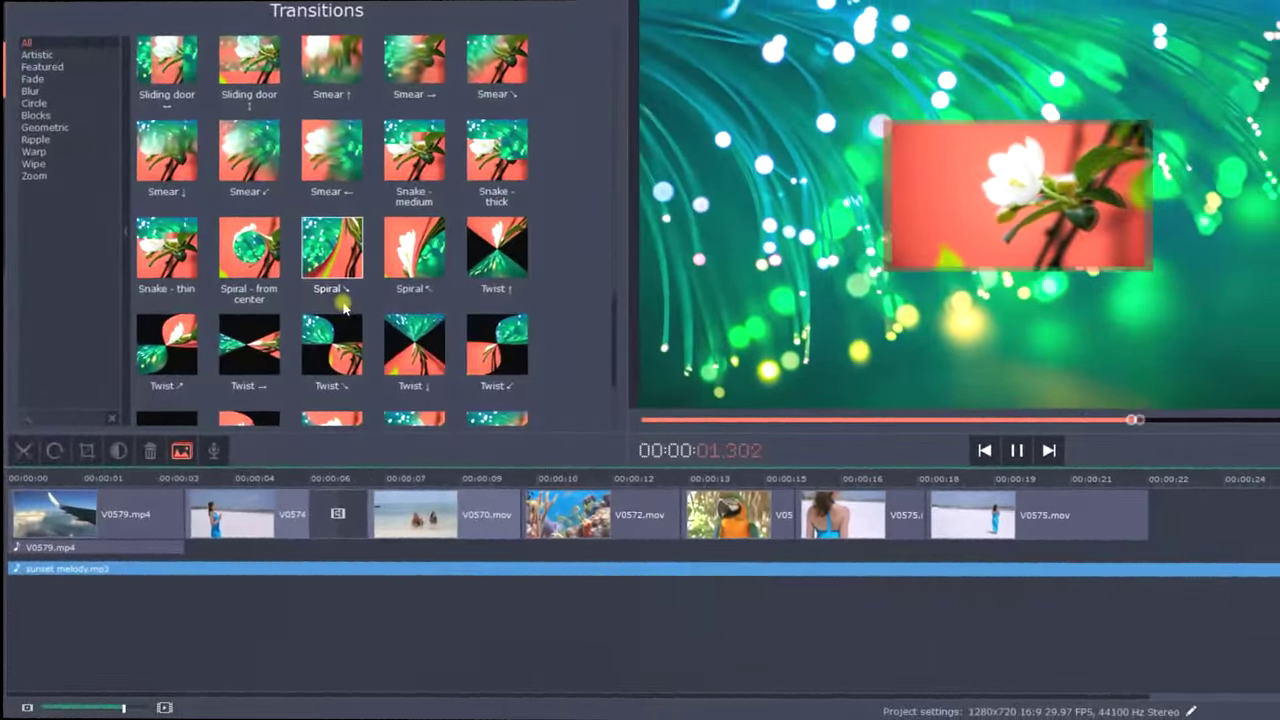
pyautogui.click(344, 302)
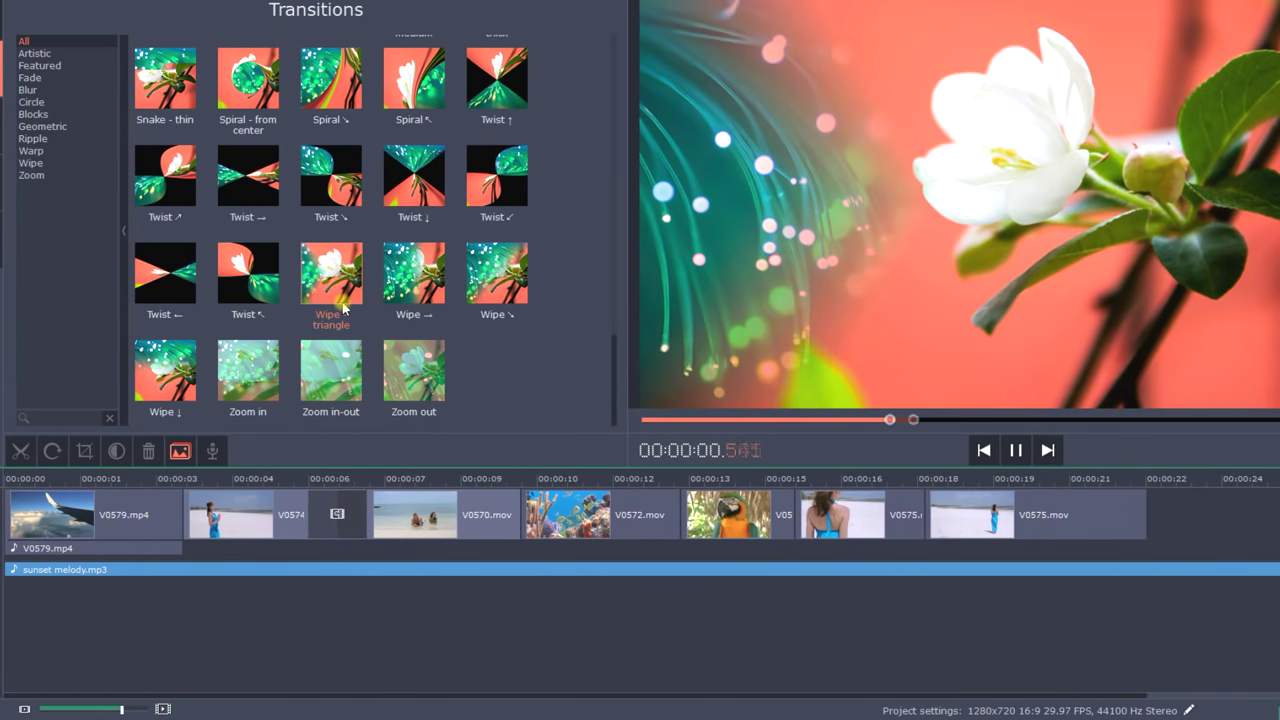
pyautogui.moveTo(243, 436); pyautogui.dragTo(181, 503)
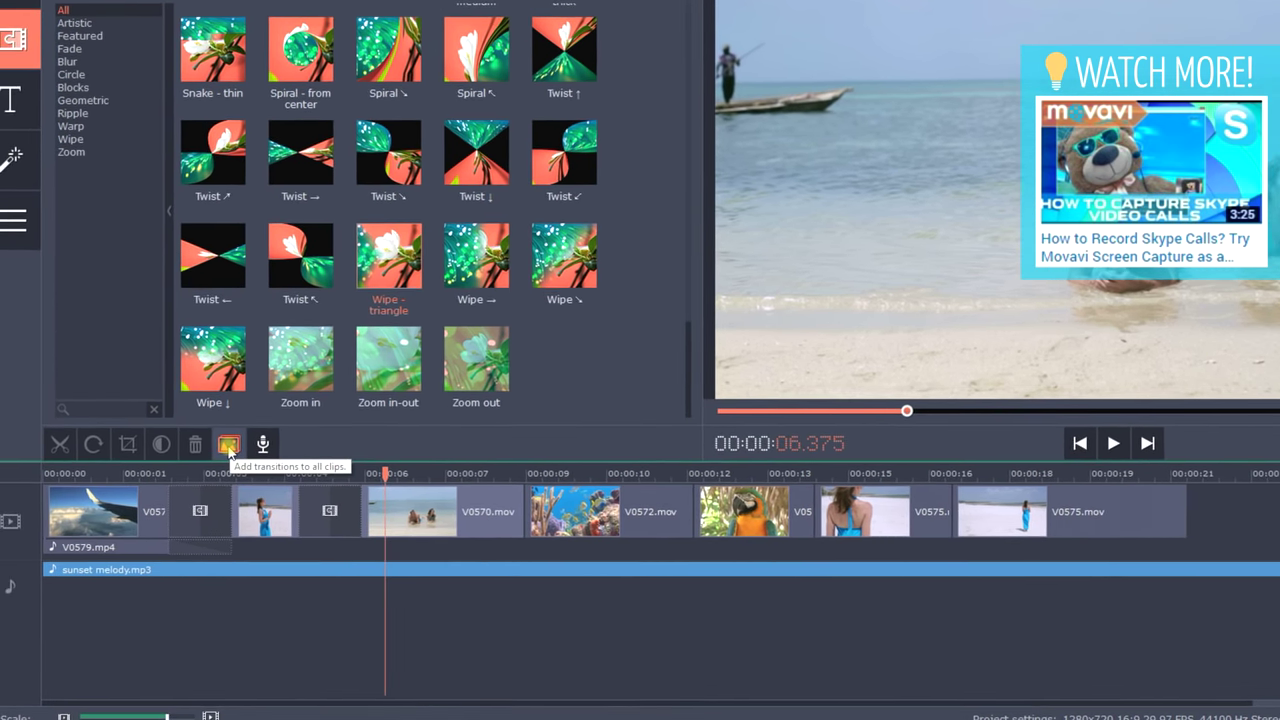
# Use Add transitions to all clips with Gradient ← style at 00:00:01.200 duration.
pyautogui.click(228, 444)
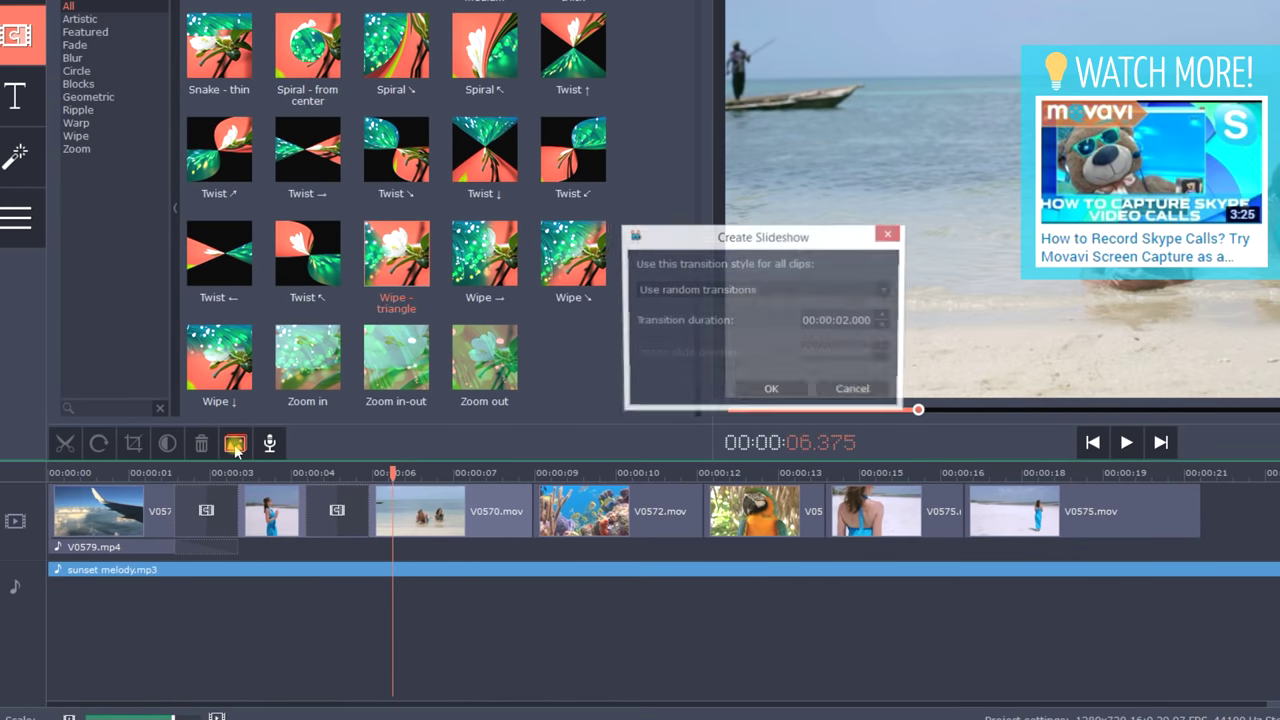
pyautogui.click(890, 289)
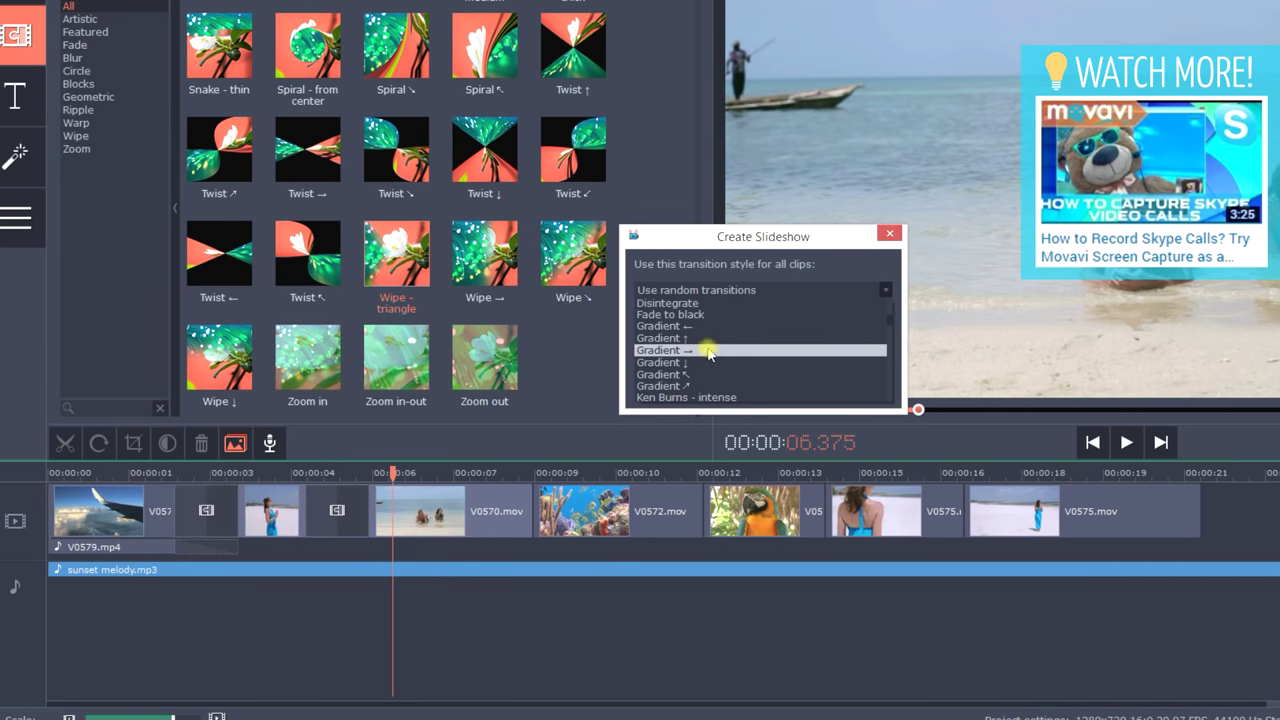
pyautogui.click(818, 325)
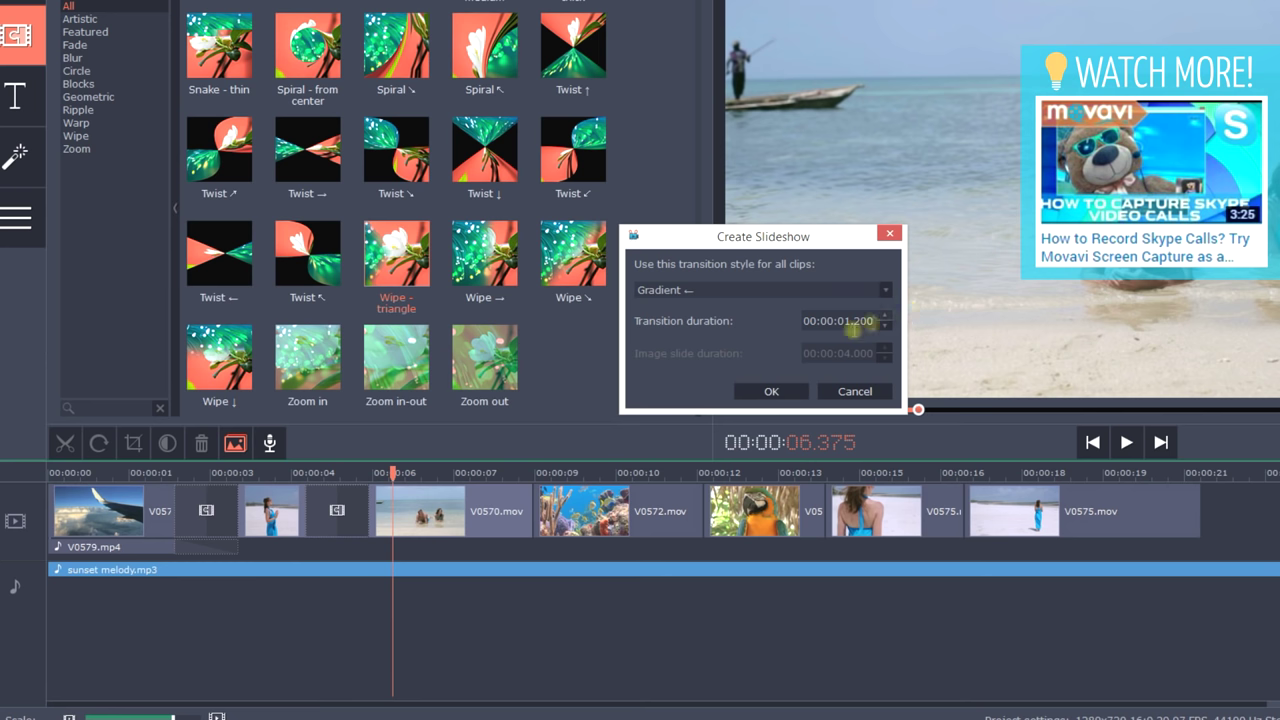
pyautogui.click(773, 391)
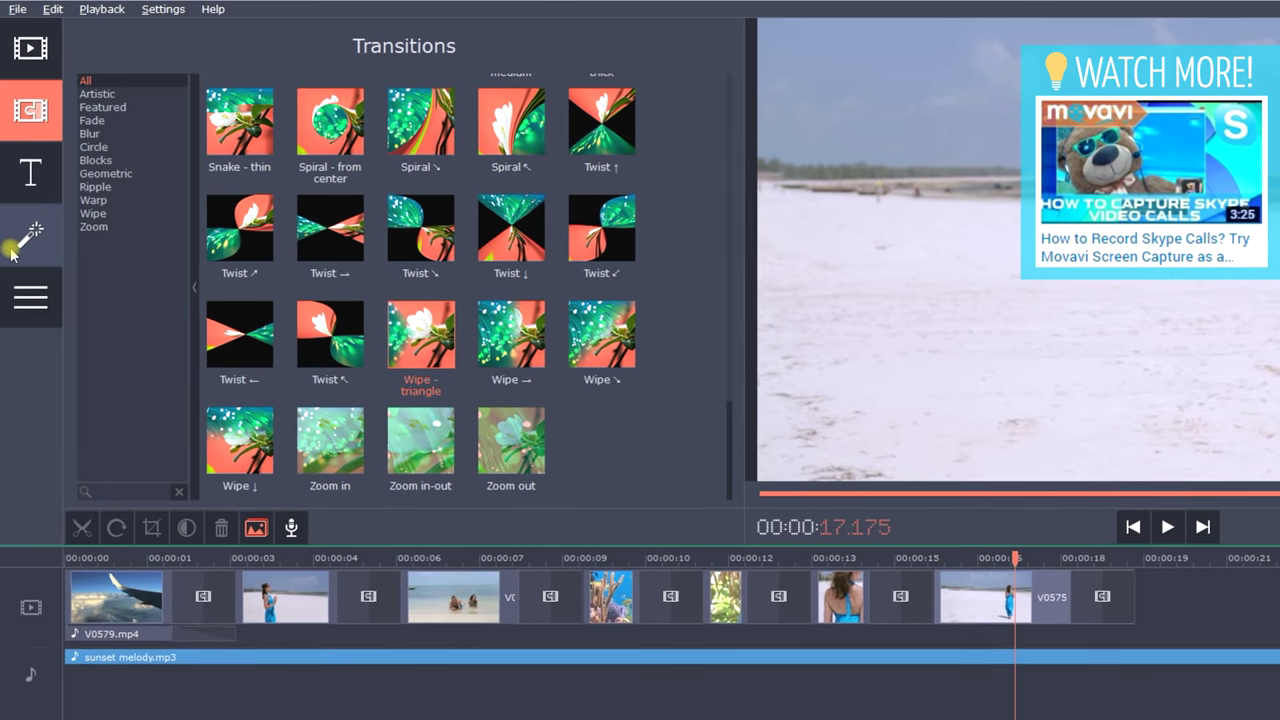
# Apply the Blur - mild filter to the last beach clip.
pyautogui.click(16, 250)
pyautogui.scroll(10, 484, 342)
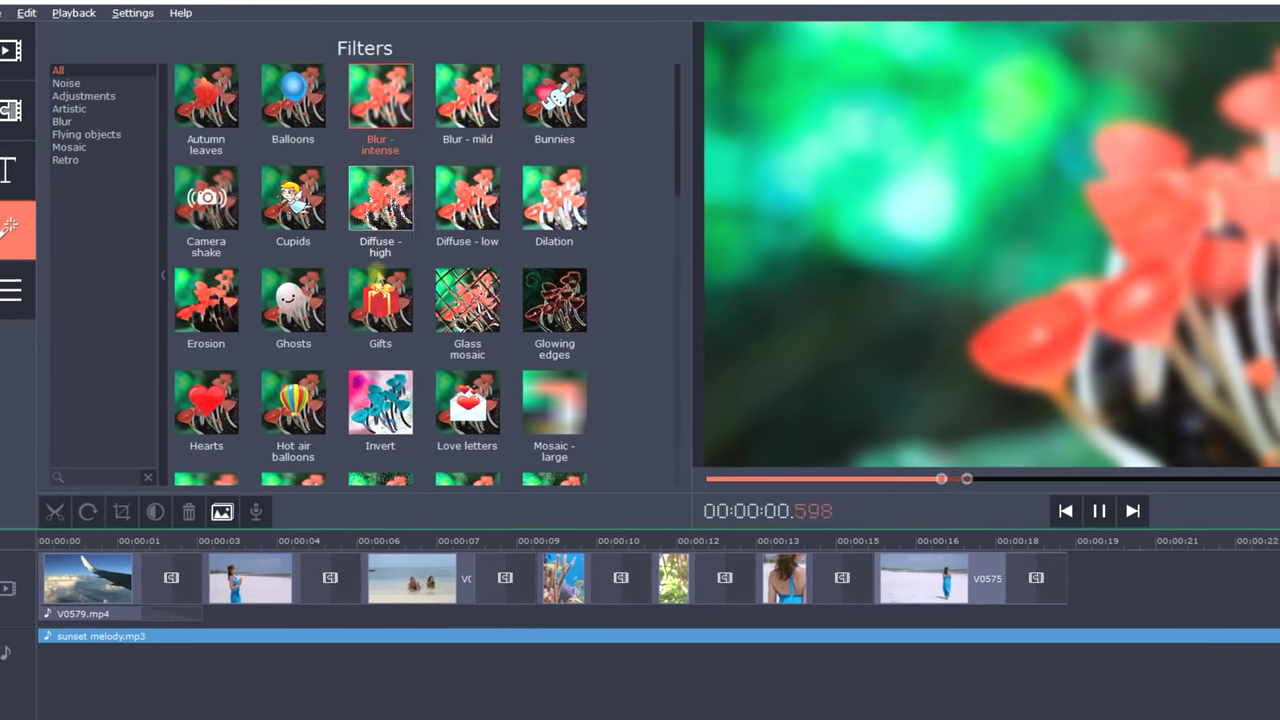
pyautogui.click(420, 310)
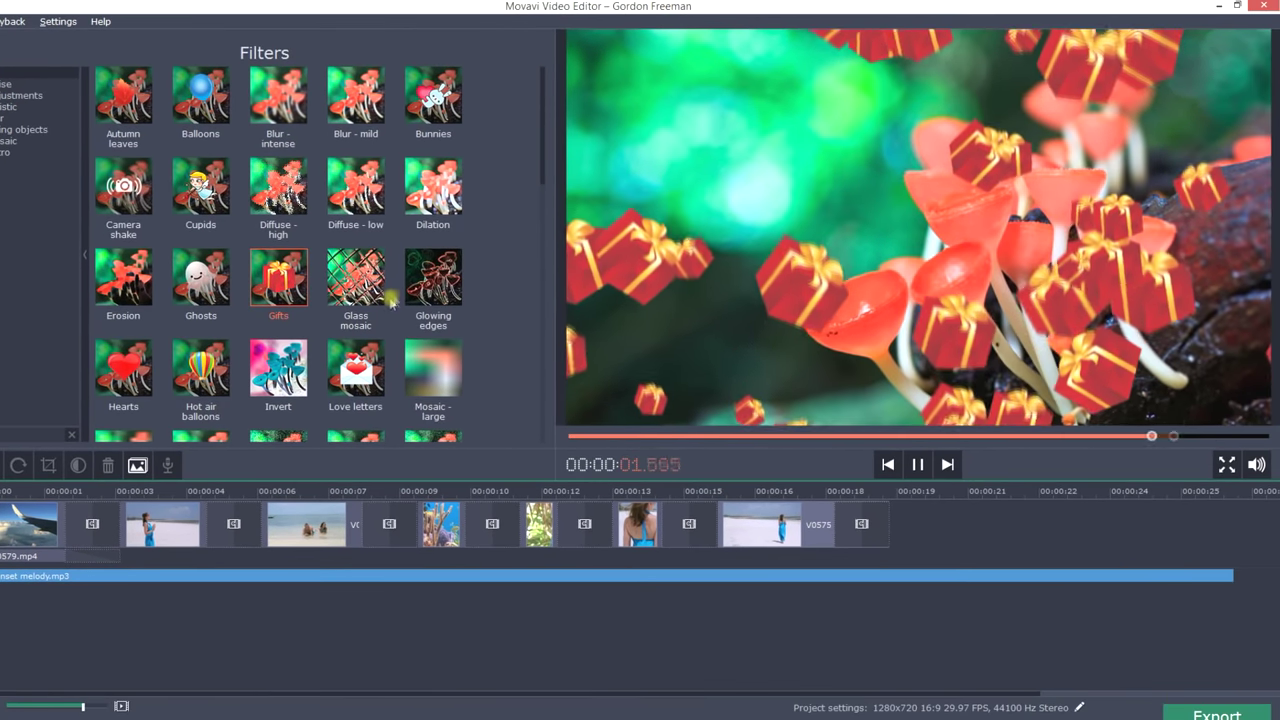
pyautogui.click(411, 291)
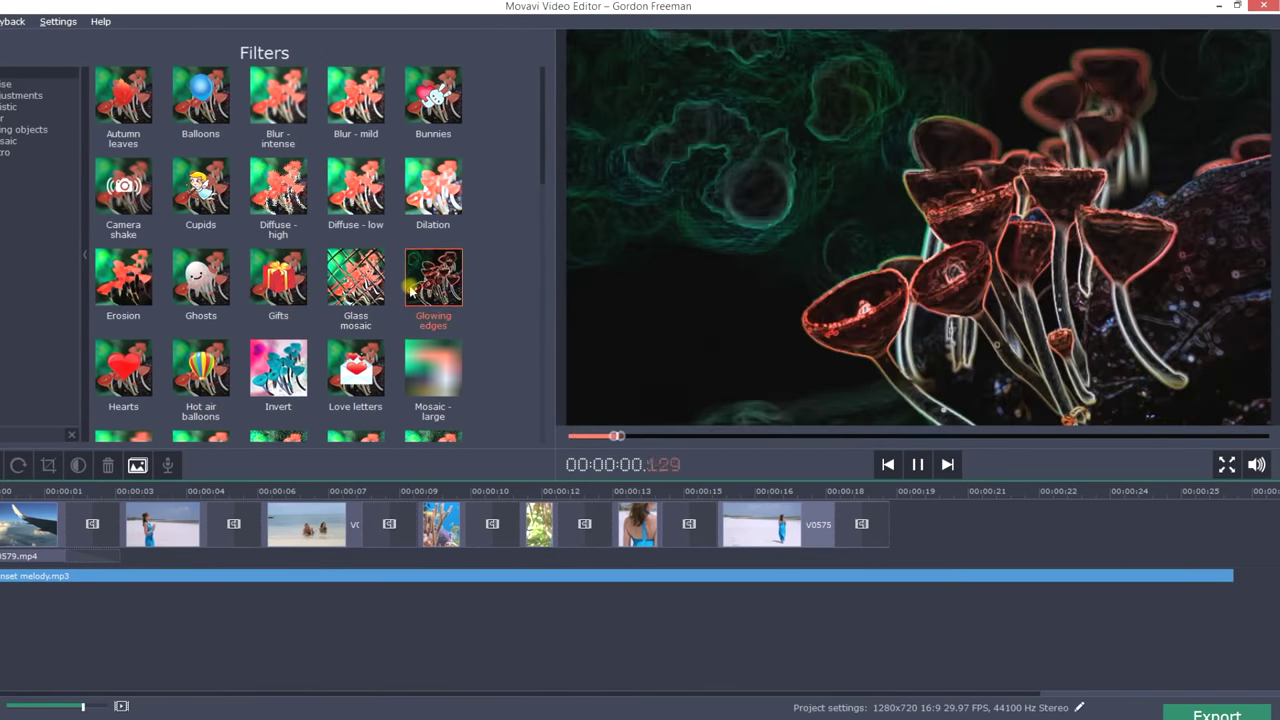
pyautogui.click(358, 116)
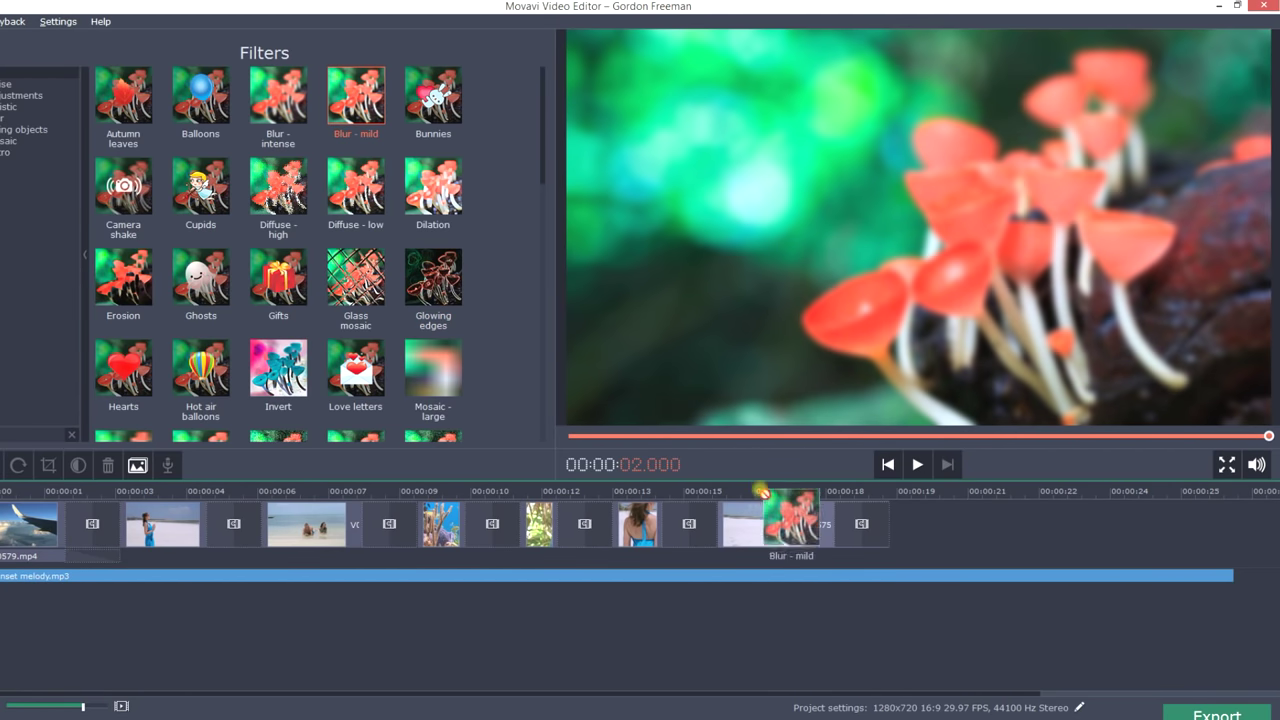
pyautogui.moveTo(763, 494); pyautogui.dragTo(760, 515)
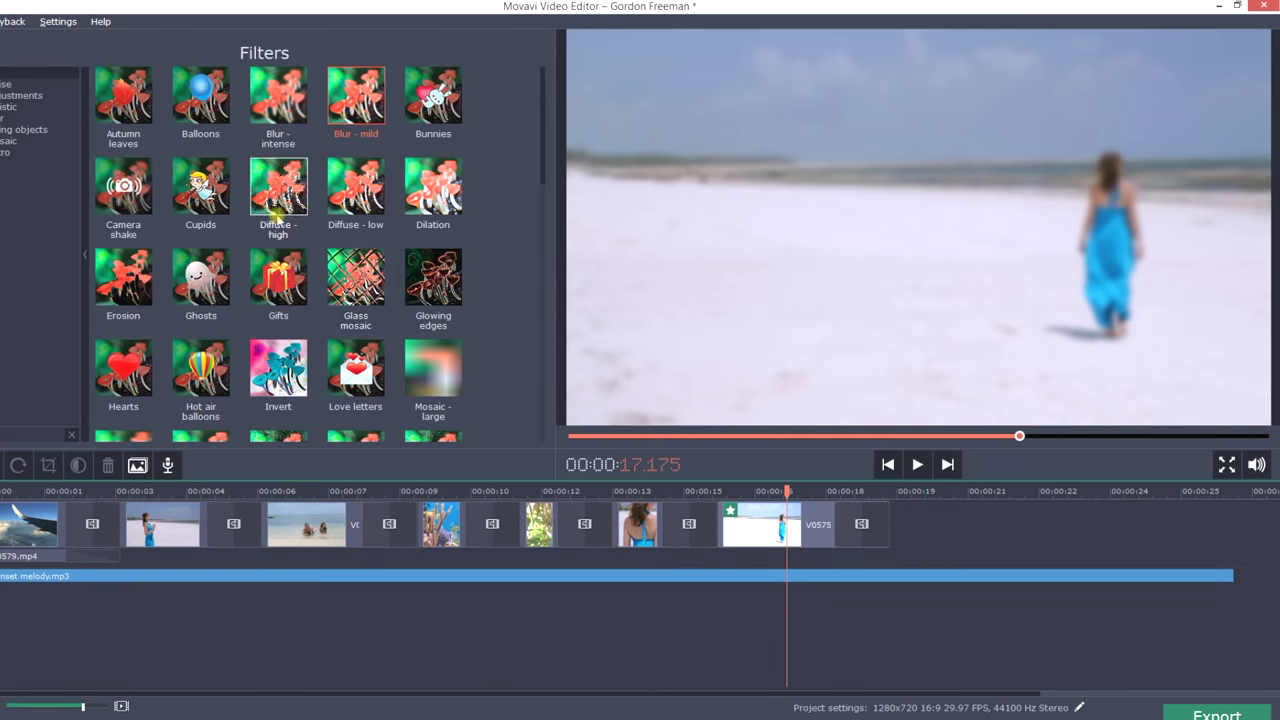
# Apply Tilt-shift - middle to the couple's beach clip and preview it.
pyautogui.scroll(-10, 200, 300)
pyautogui.click(200, 300)
pyautogui.moveTo(200, 300); pyautogui.dragTo(290, 520)
pyautogui.click(908, 468)
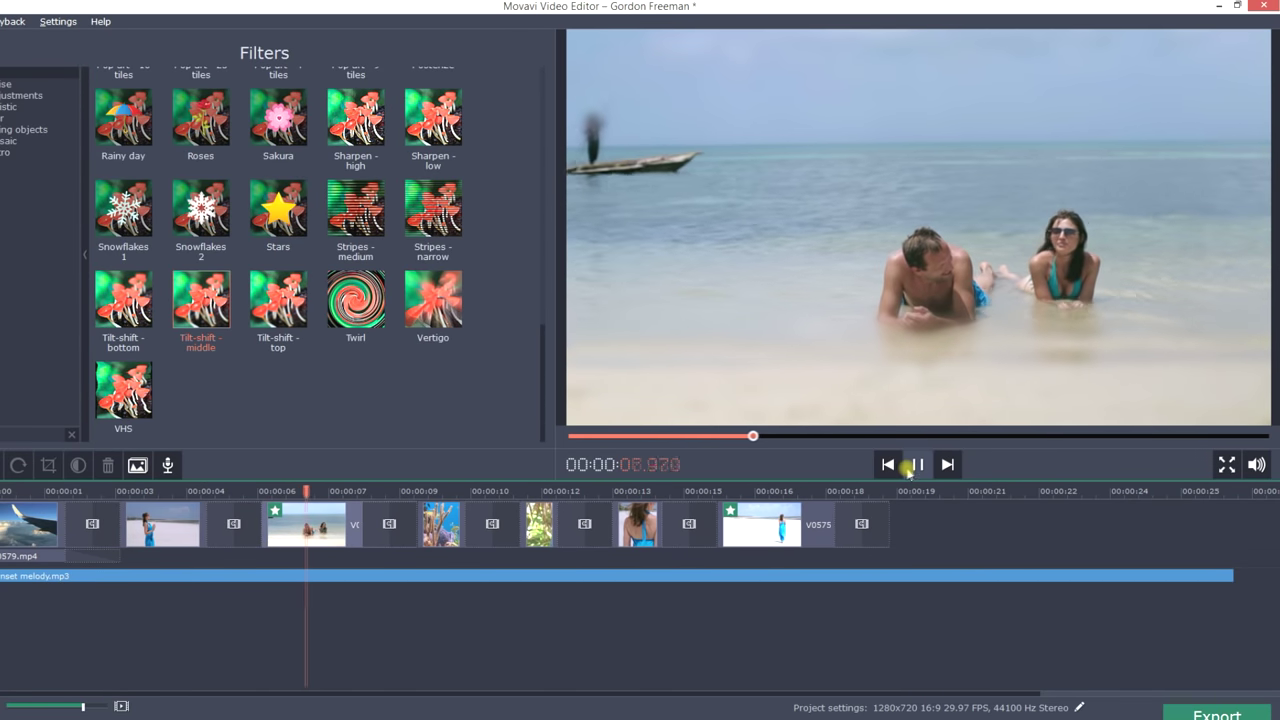
pyautogui.click(910, 467)
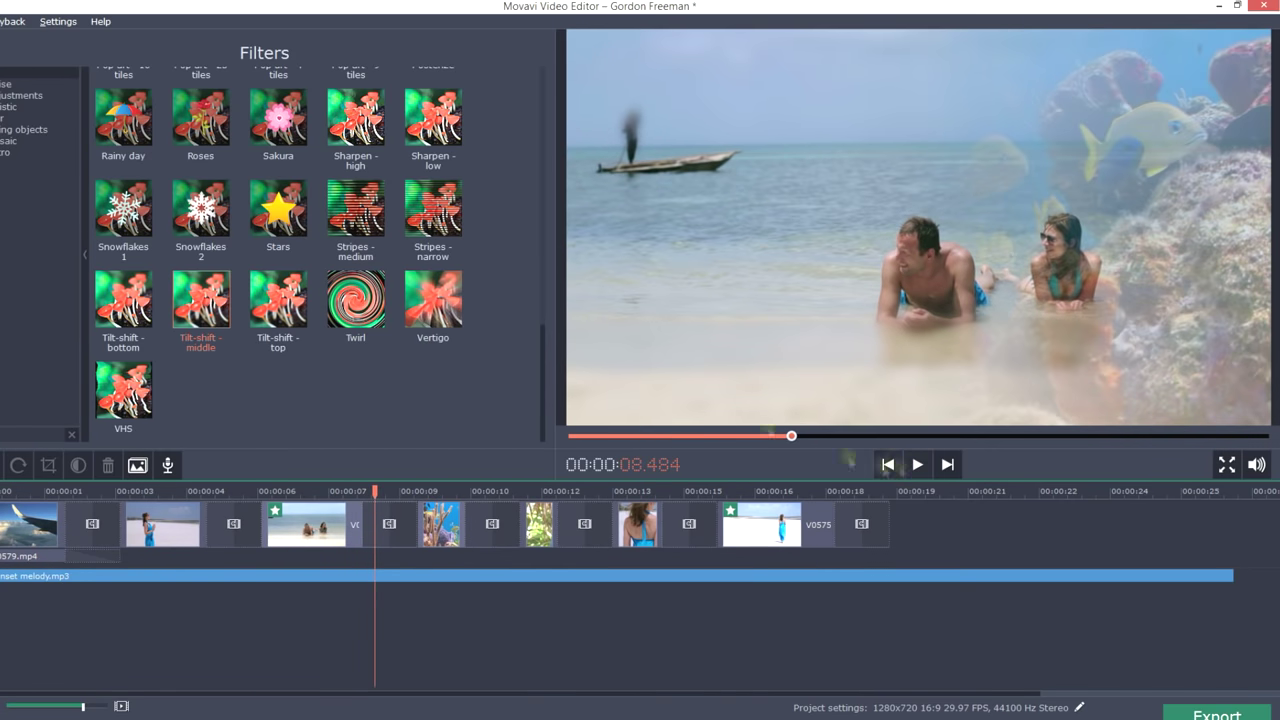
# Apply Glowing edges to the parrot clip and play it back.
pyautogui.scroll(10, 300, 250)
pyautogui.click(433, 278)
pyautogui.moveTo(433, 278); pyautogui.dragTo(538, 523)
pyautogui.click(915, 465)
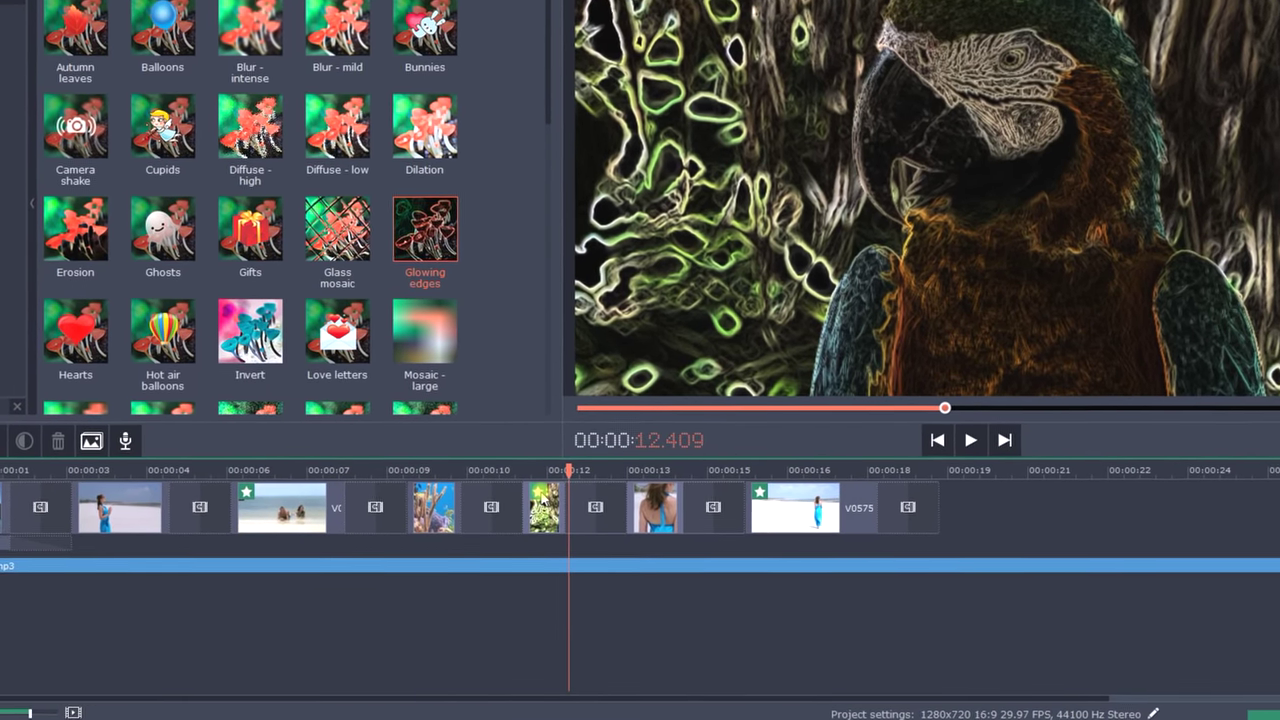
# Remove Glowing edges from the parrot clip's applied filters list.
pyautogui.click(539, 512)
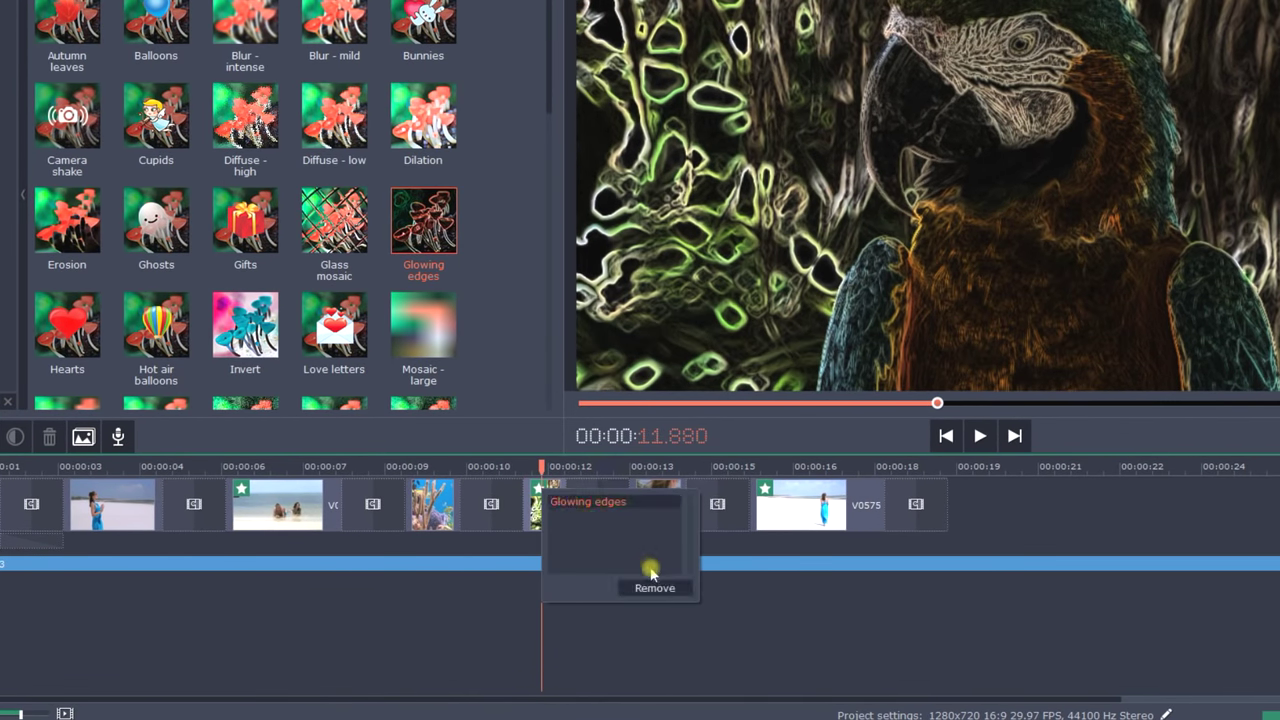
pyautogui.click(656, 588)
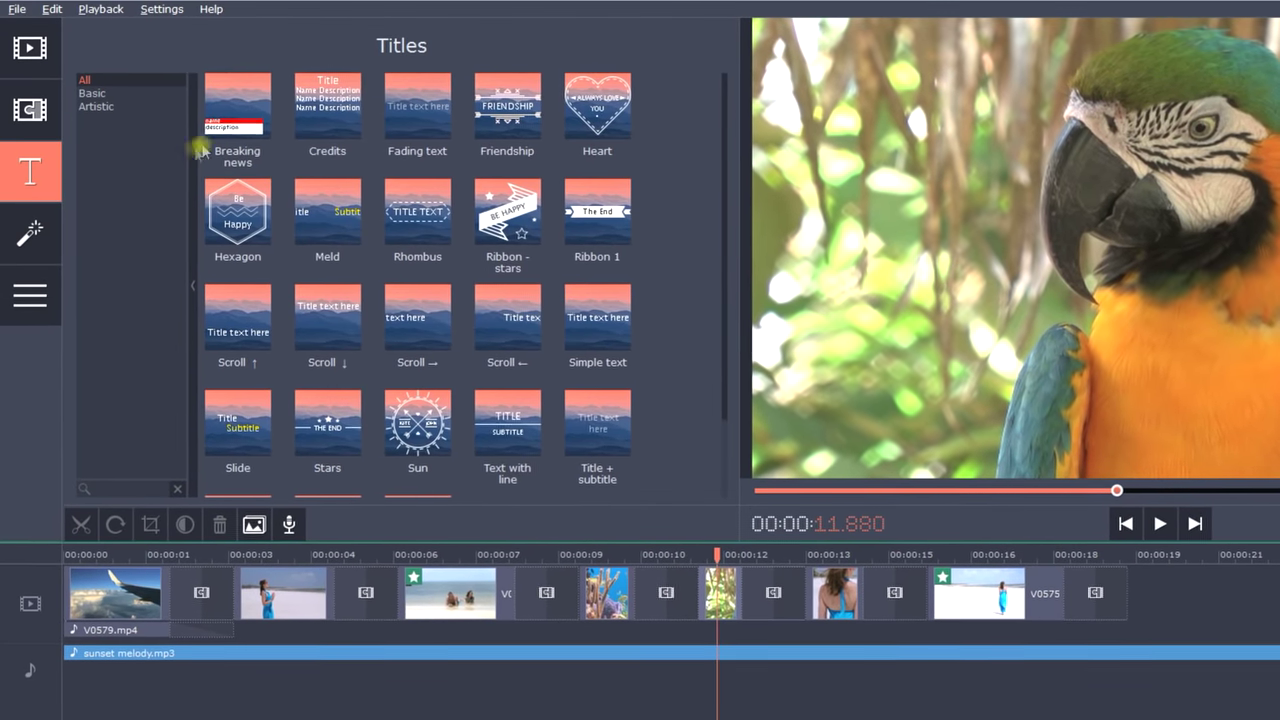
# Place the Hexagon 'BE HAPPY' title over the final clips, trimmed to end with the video.
pyautogui.click(212, 143)
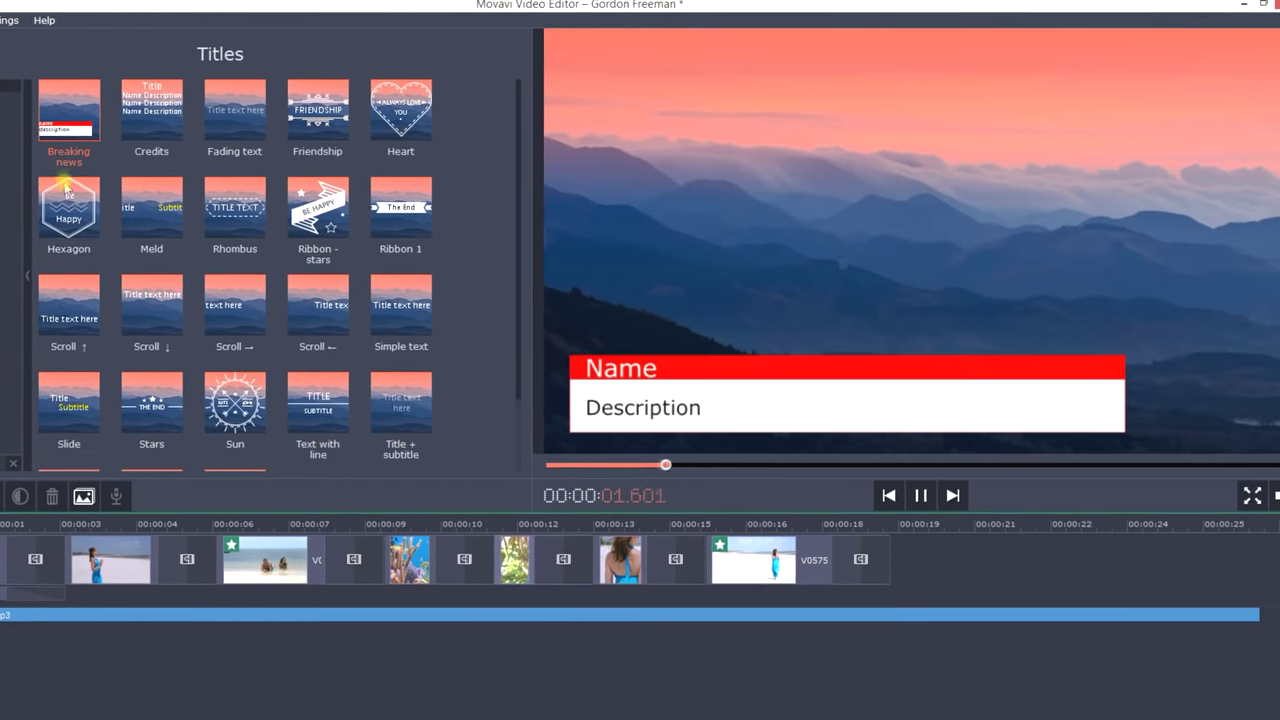
pyautogui.click(66, 192)
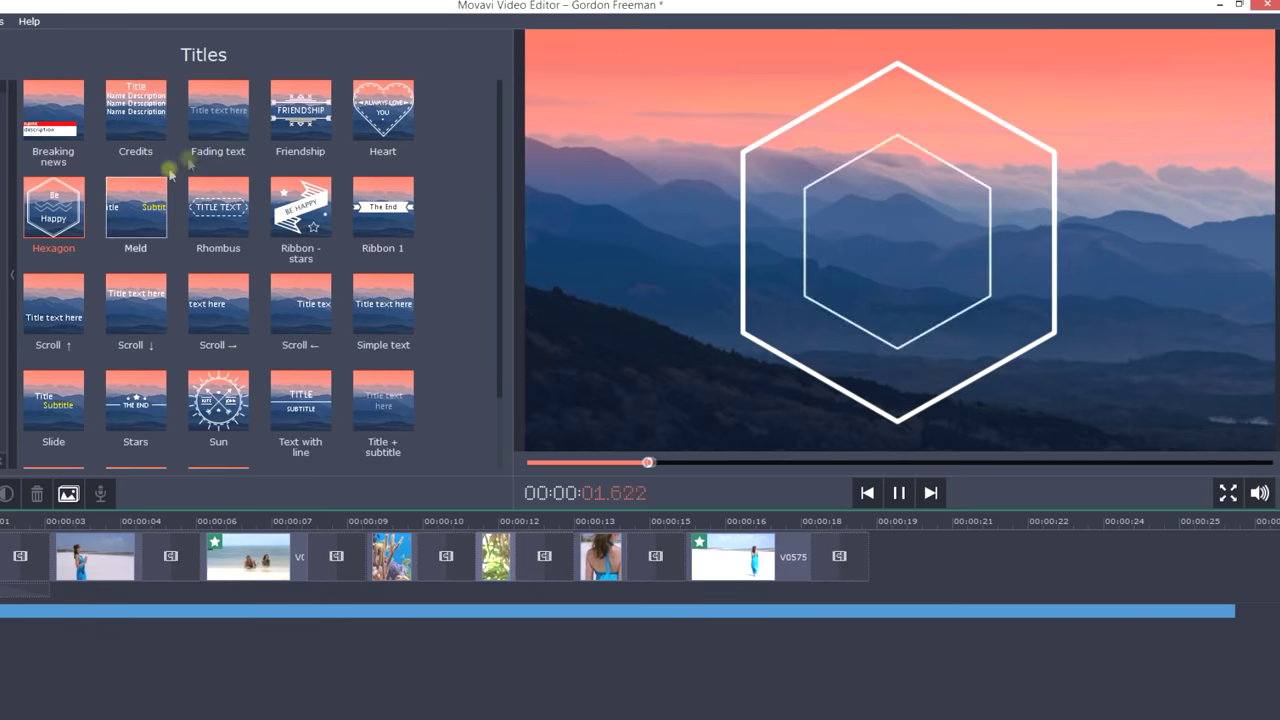
pyautogui.click(230, 127)
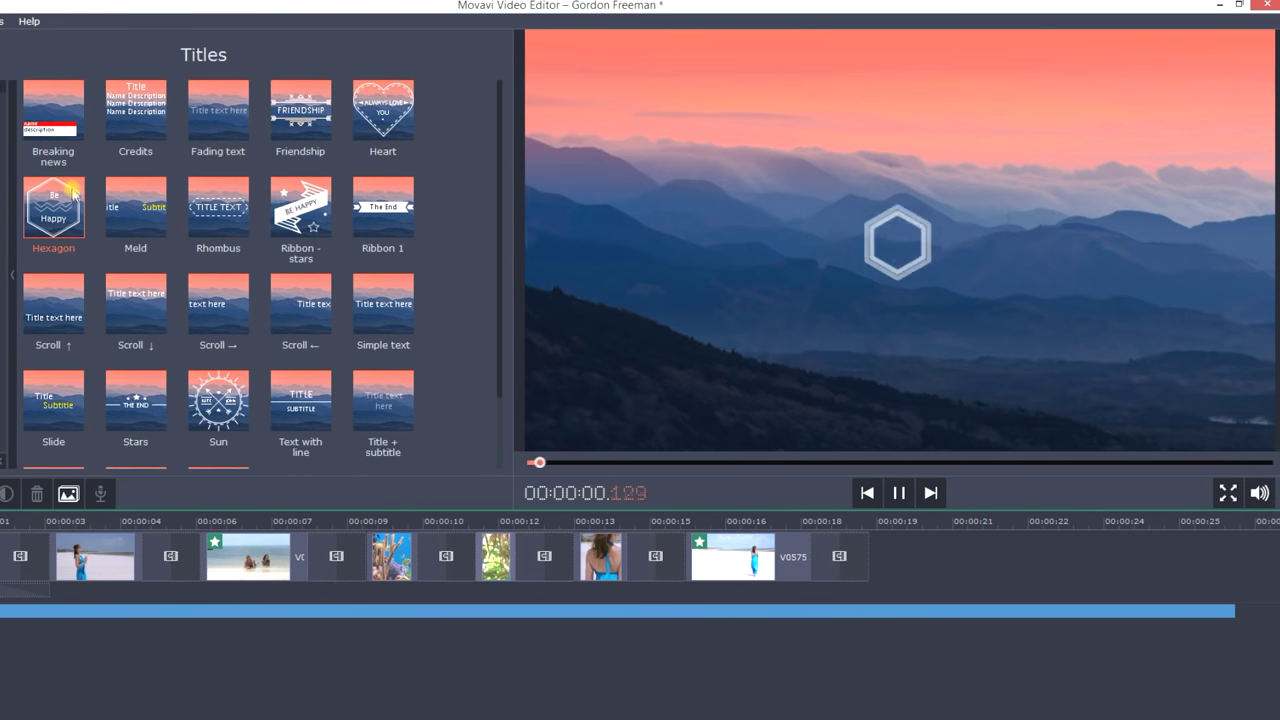
pyautogui.moveTo(72, 193); pyautogui.dragTo(628, 538)
pyautogui.click(706, 540)
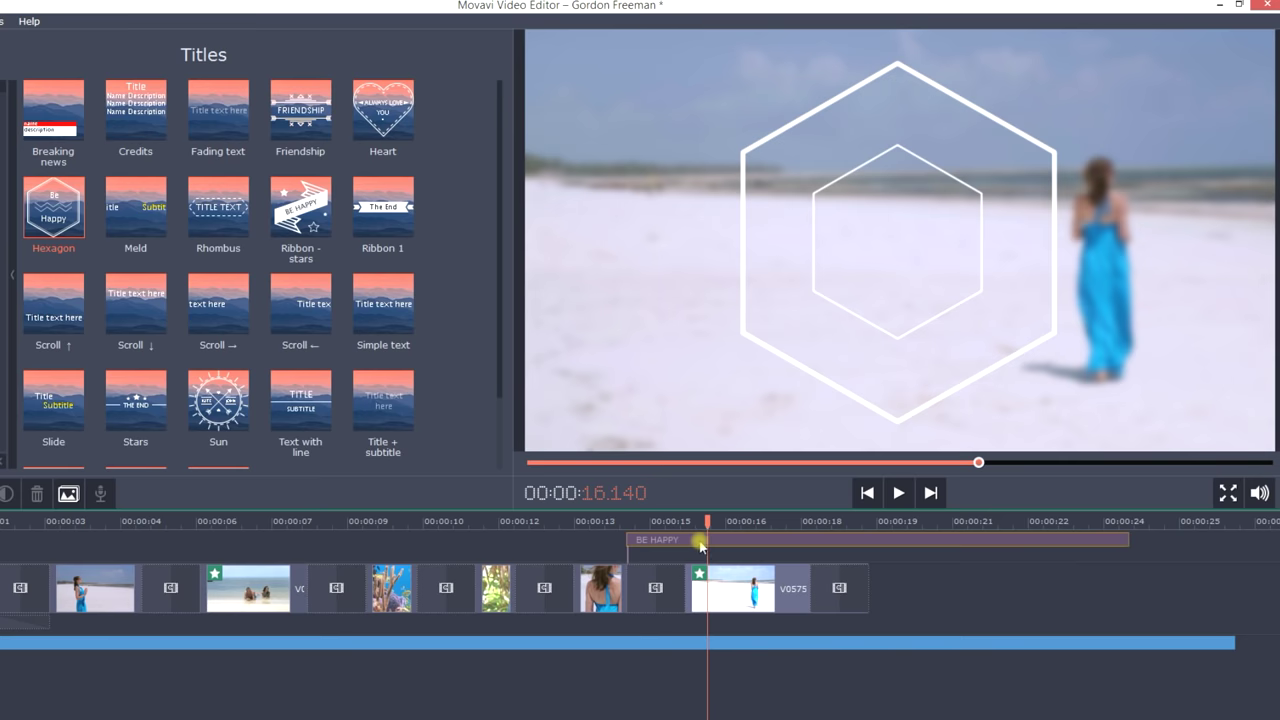
pyautogui.click(701, 542)
pyautogui.moveTo(1128, 540); pyautogui.dragTo(869, 540)
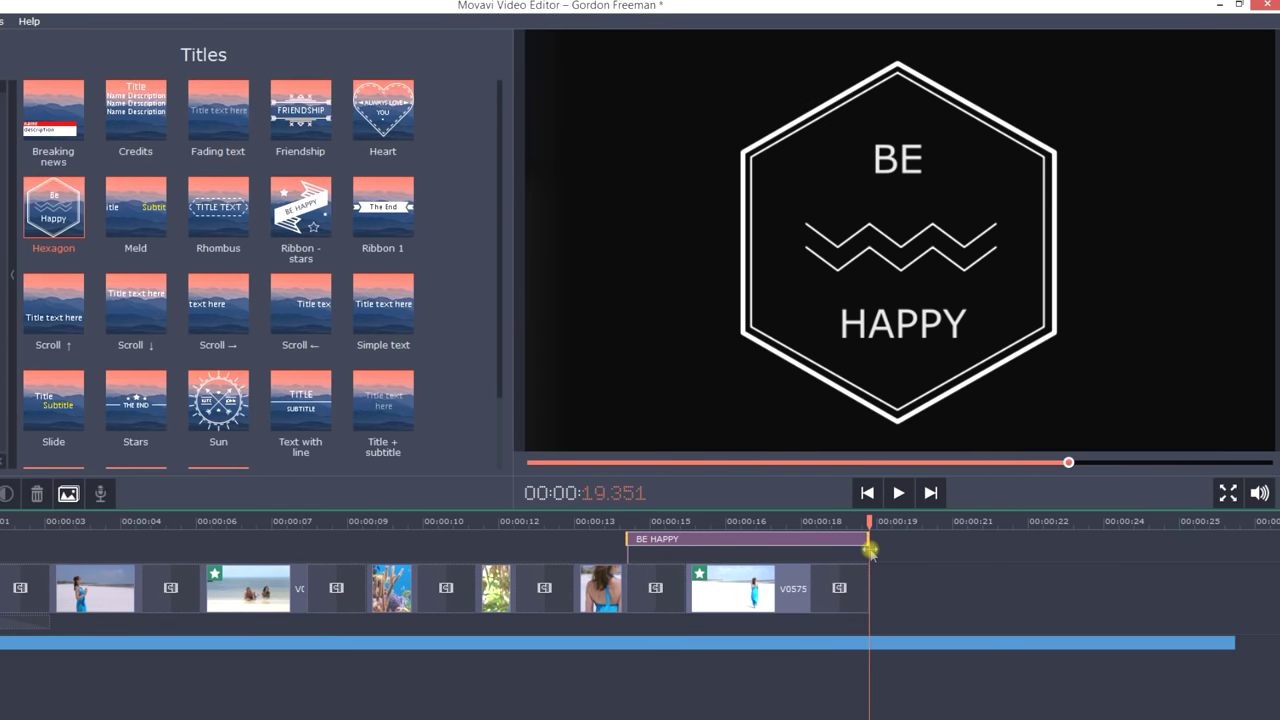
# Retype the title lines from 'BE HAPPY' to 'FAREWELL' and 'TO THE SEA'.
pyautogui.doubleClick(657, 541)
pyautogui.doubleClick(905, 195)
pyautogui.write('FAREWELL')
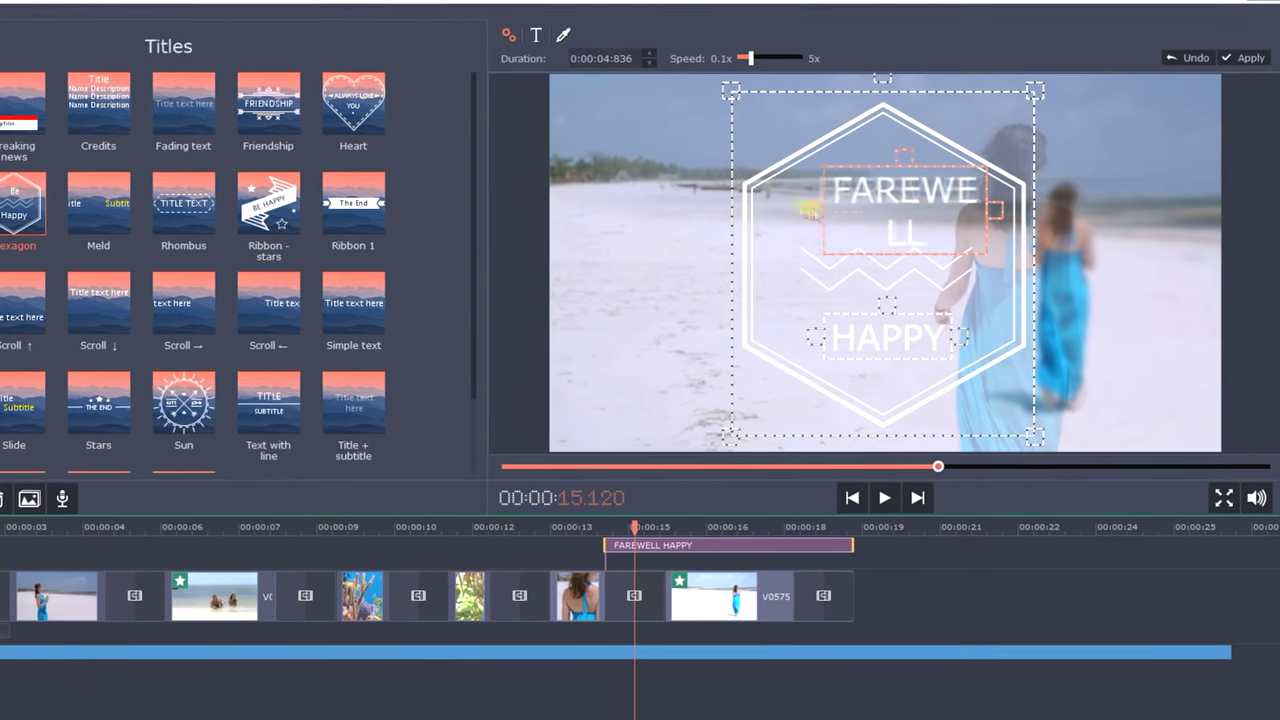
pyautogui.doubleClick(855, 338)
pyautogui.write('TO THE SEA')
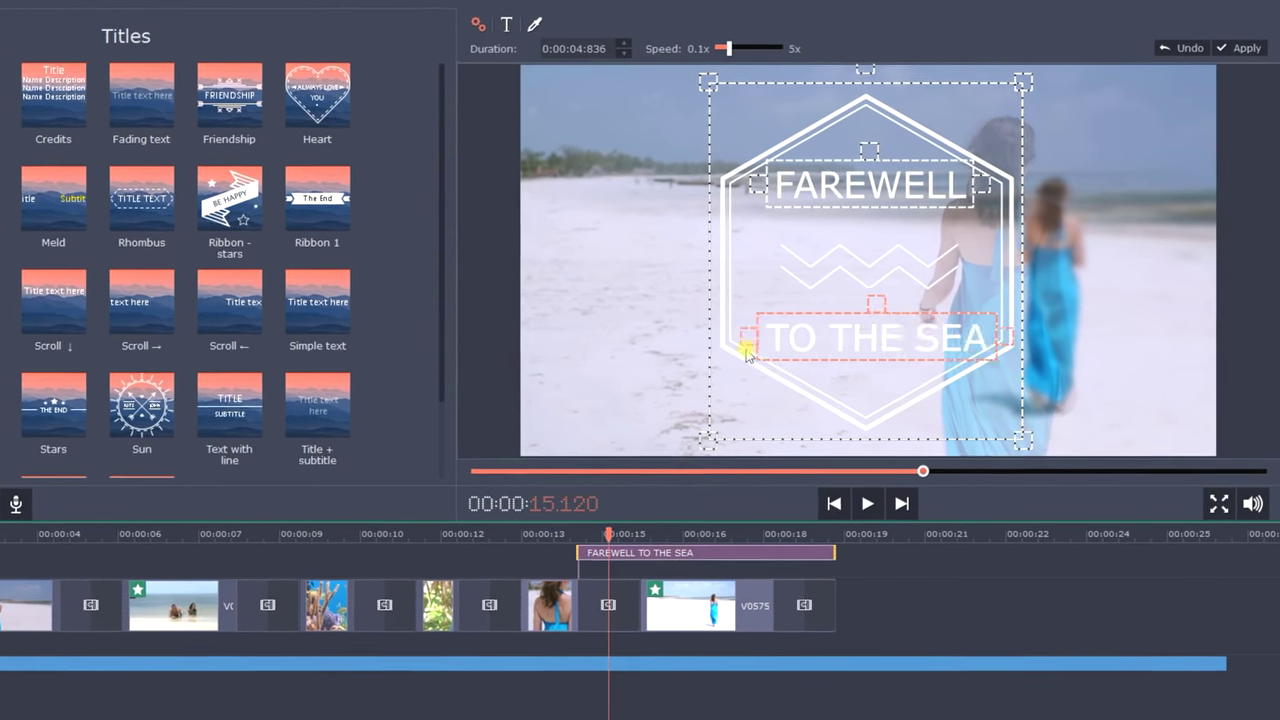
# Set both title lines, TO THE SEA and FAREWELL, to the Roboto Thin font.
pyautogui.click(900, 337)
pyautogui.doubleClick(900, 337)
pyautogui.click(615, 48)
pyautogui.click(609, 57)
pyautogui.click(615, 42)
pyautogui.scroll(5, 590, 100)
pyautogui.click(590, 113)
pyautogui.click(615, 42)
pyautogui.click(593, 137)
pyautogui.doubleClick(860, 182)
pyautogui.click(615, 42)
pyautogui.click(580, 124)
# Make TO THE SEA size 72 and apply the title changes.
pyautogui.click(615, 42)
pyautogui.click(590, 136)
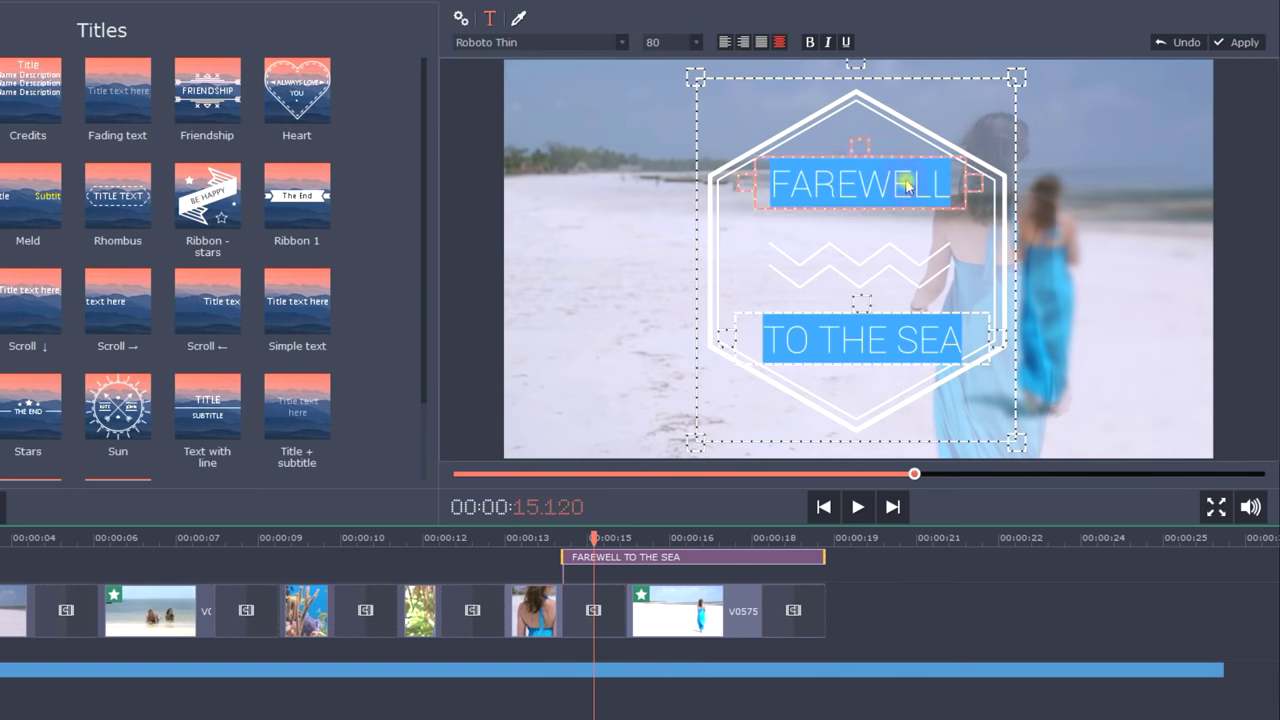
pyautogui.click(676, 148)
pyautogui.click(1006, 88)
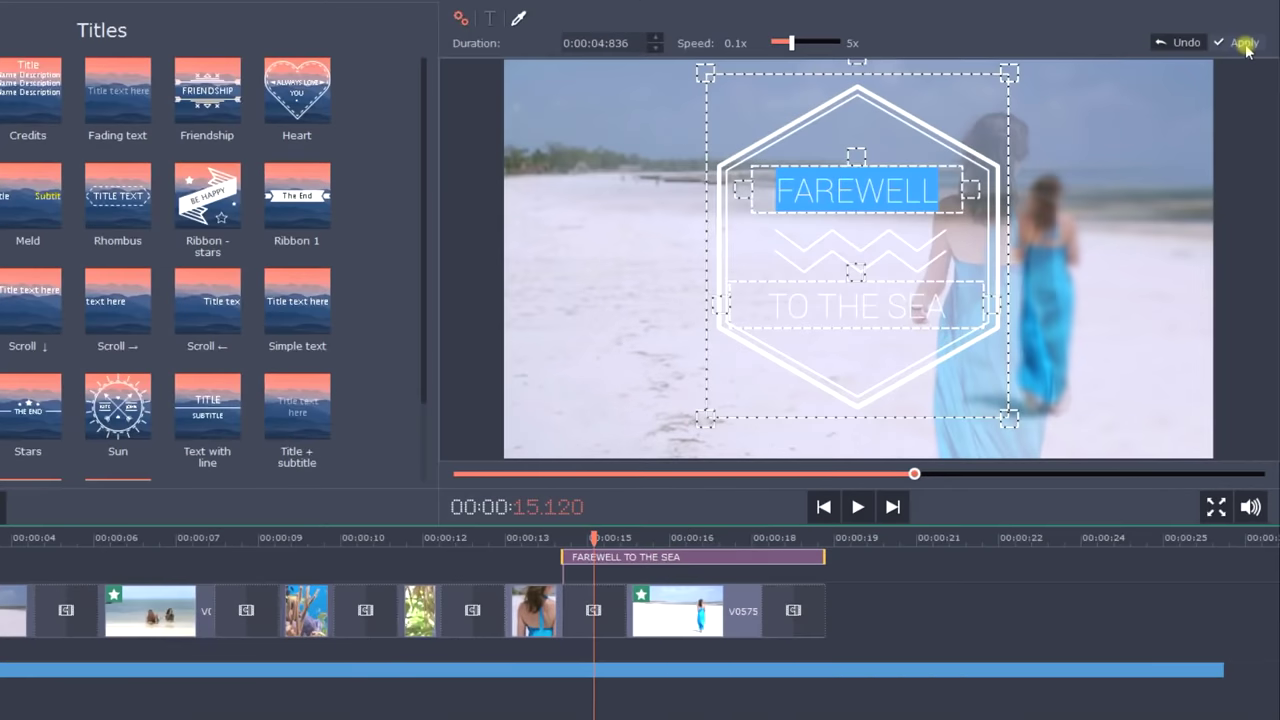
pyautogui.click(1244, 44)
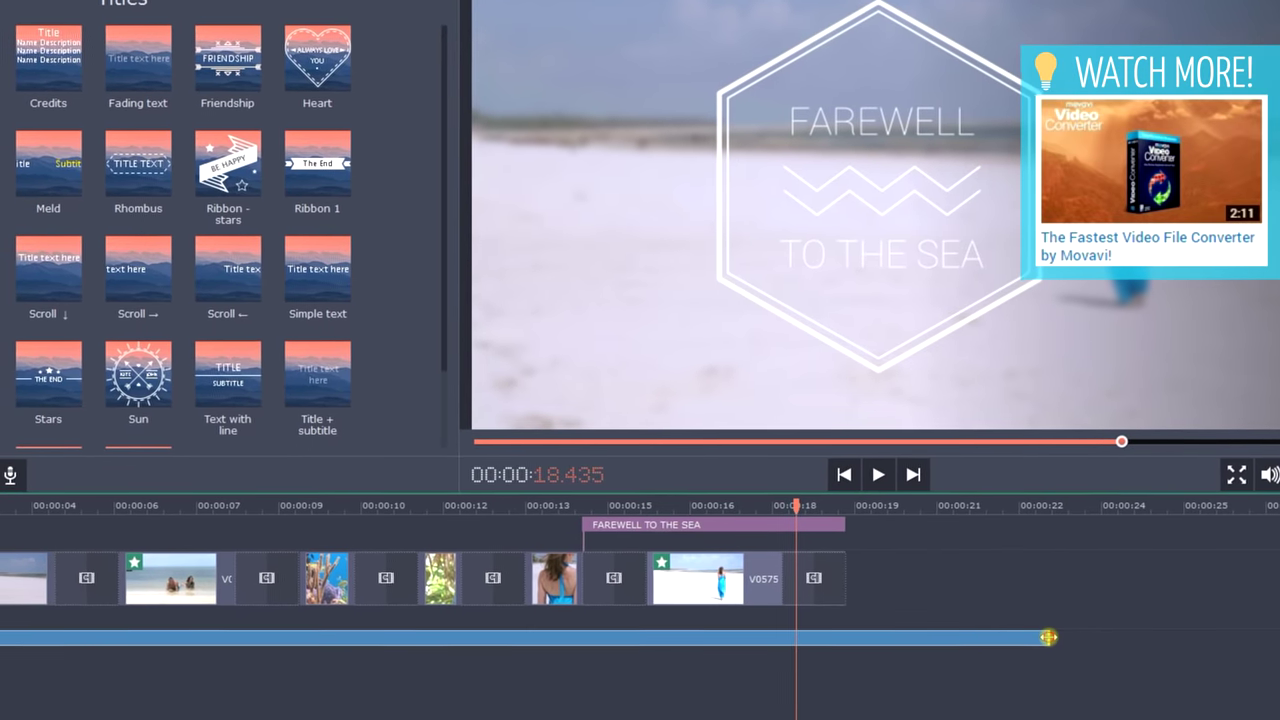
# Trim sunset melody.mp3 to end with the last clip, near 00:00:19.
pyautogui.moveTo(1049, 636); pyautogui.dragTo(847, 623)
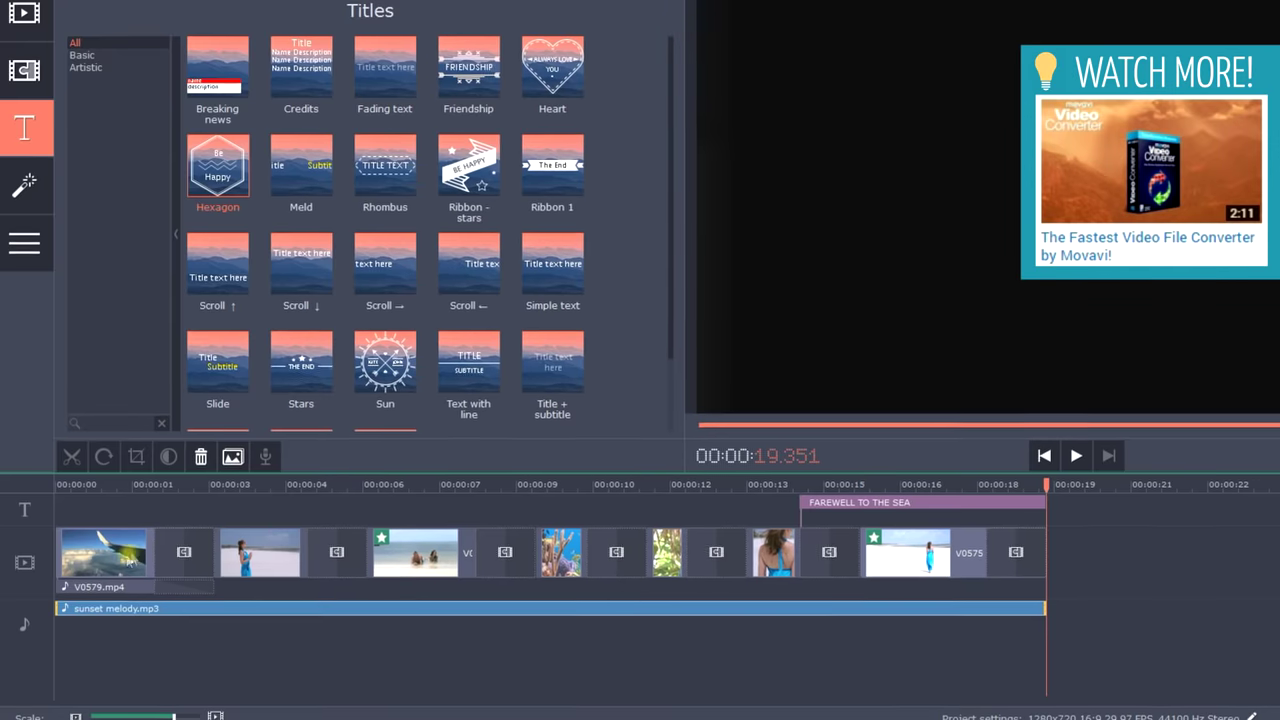
# Mute the opening V0579 clip's own sound and lower sunset melody.mp3 to 21% volume.
pyautogui.click(110, 588)
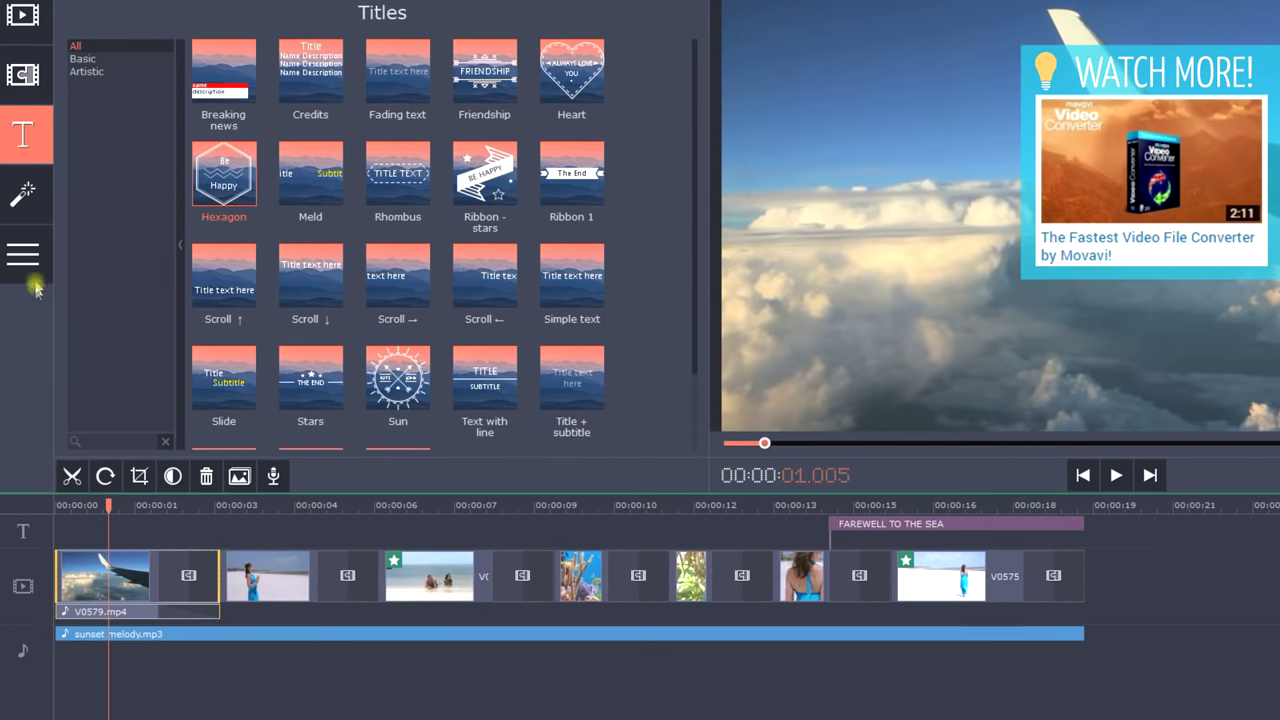
pyautogui.click(28, 262)
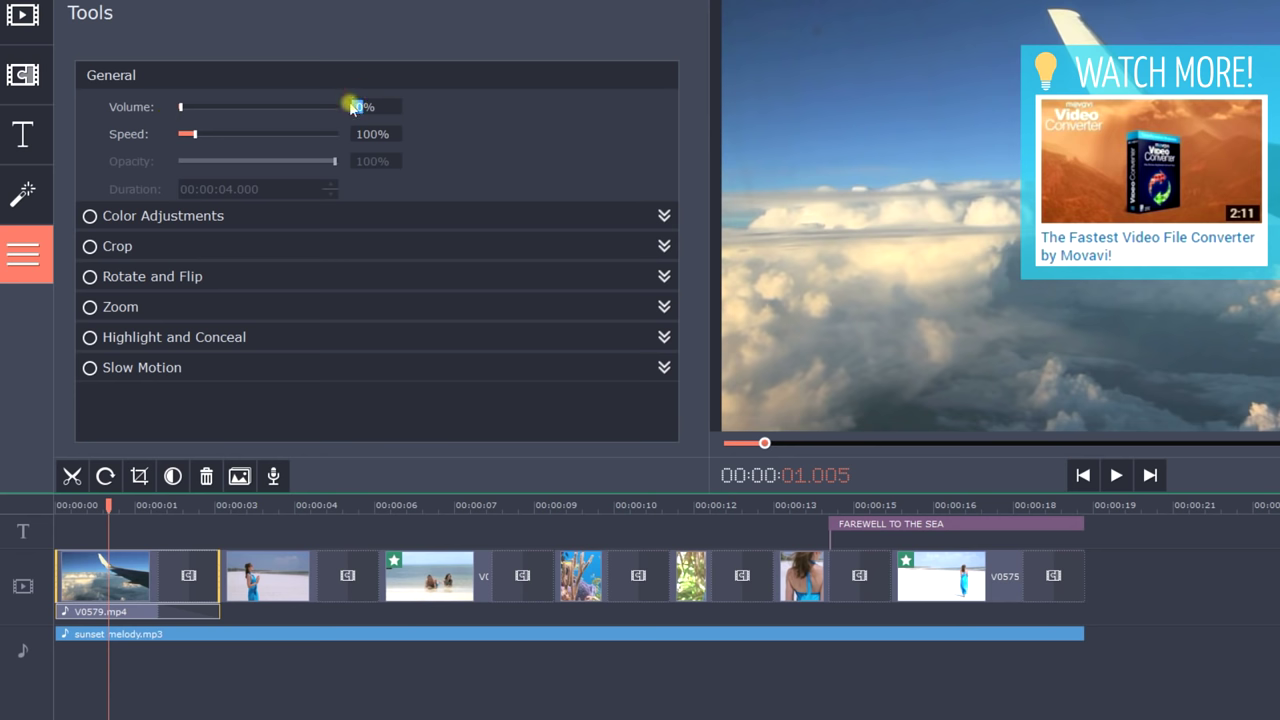
pyautogui.click(108, 641)
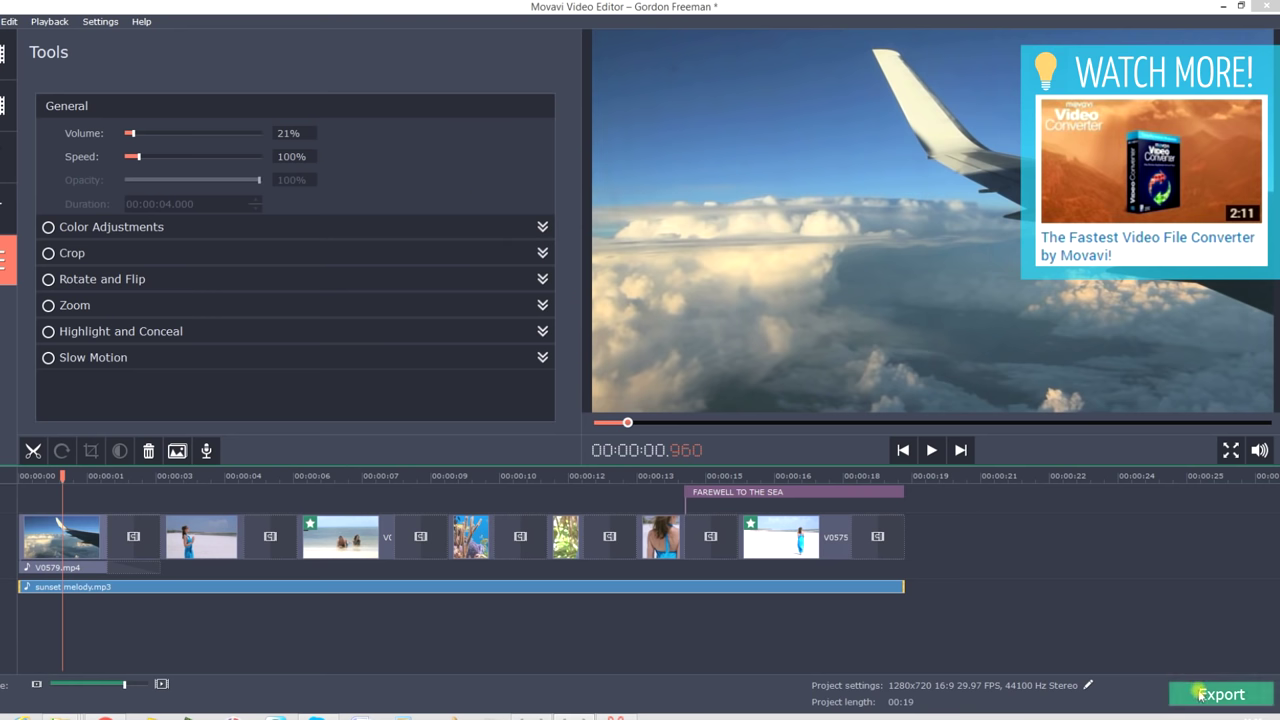
# Export as MP4 with the H.264 codec, then browse the Android device and online-upload presets.
pyautogui.click(1200, 694)
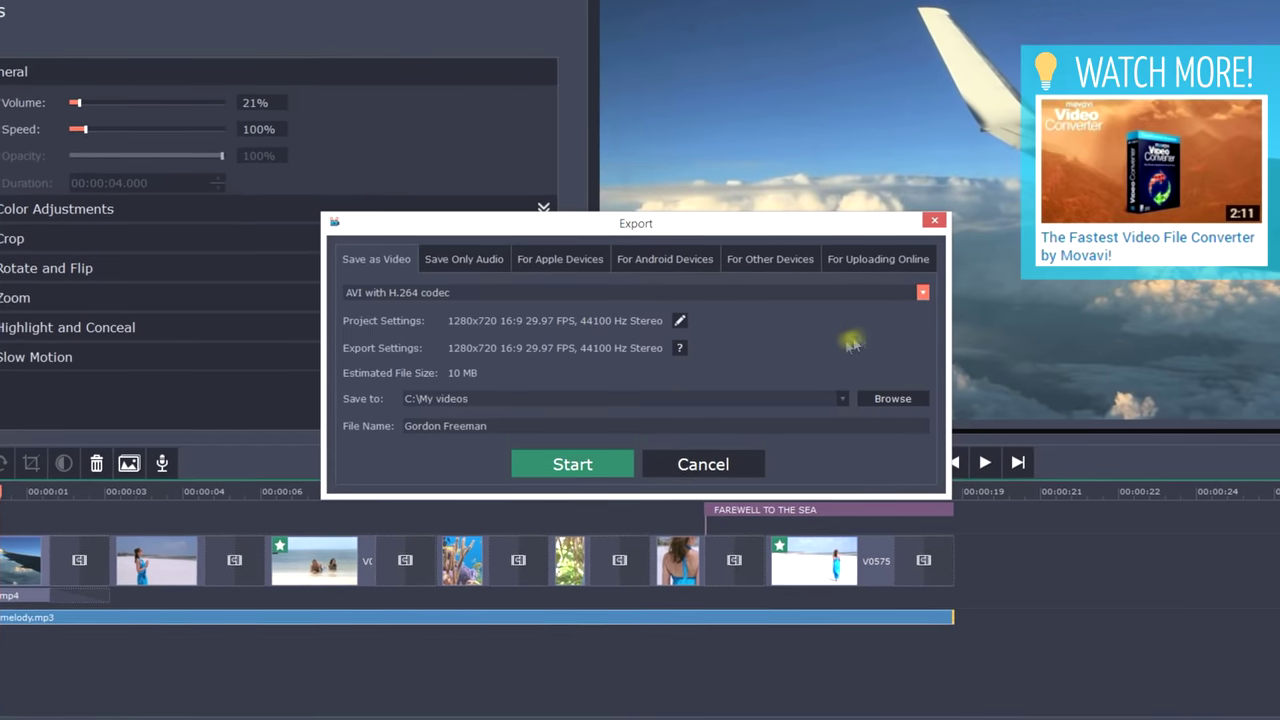
pyautogui.click(902, 296)
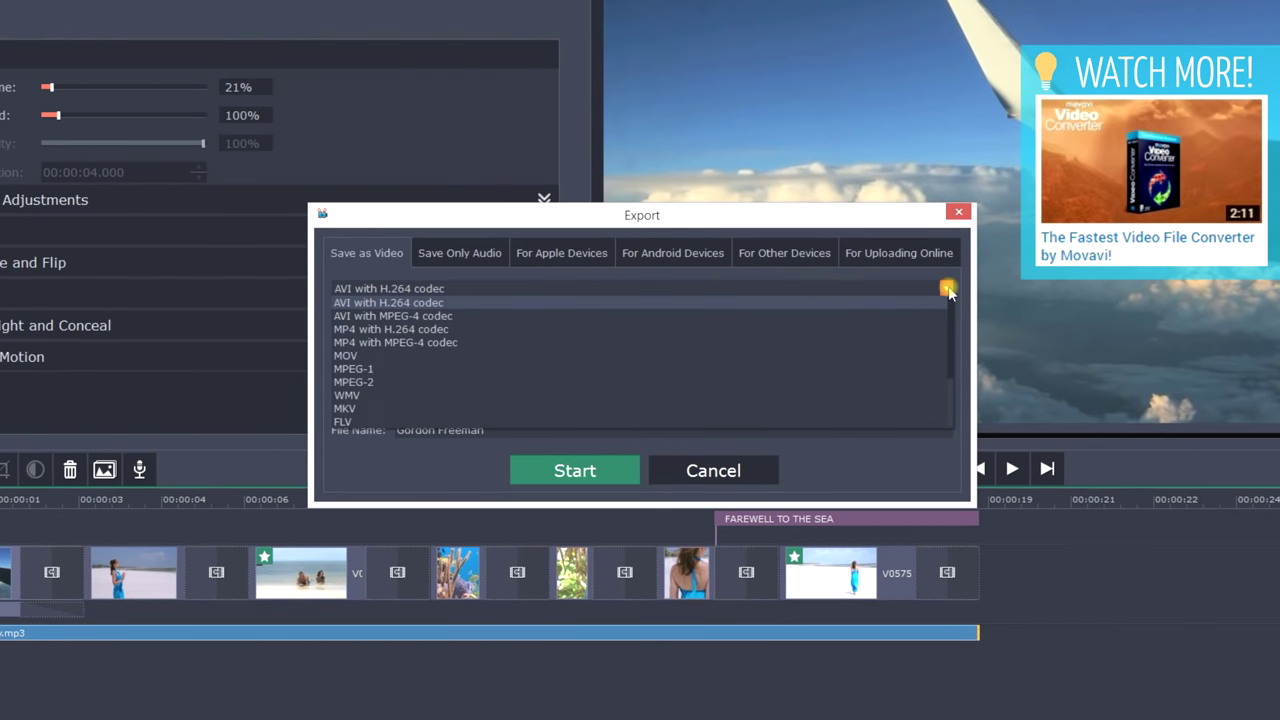
pyautogui.click(435, 329)
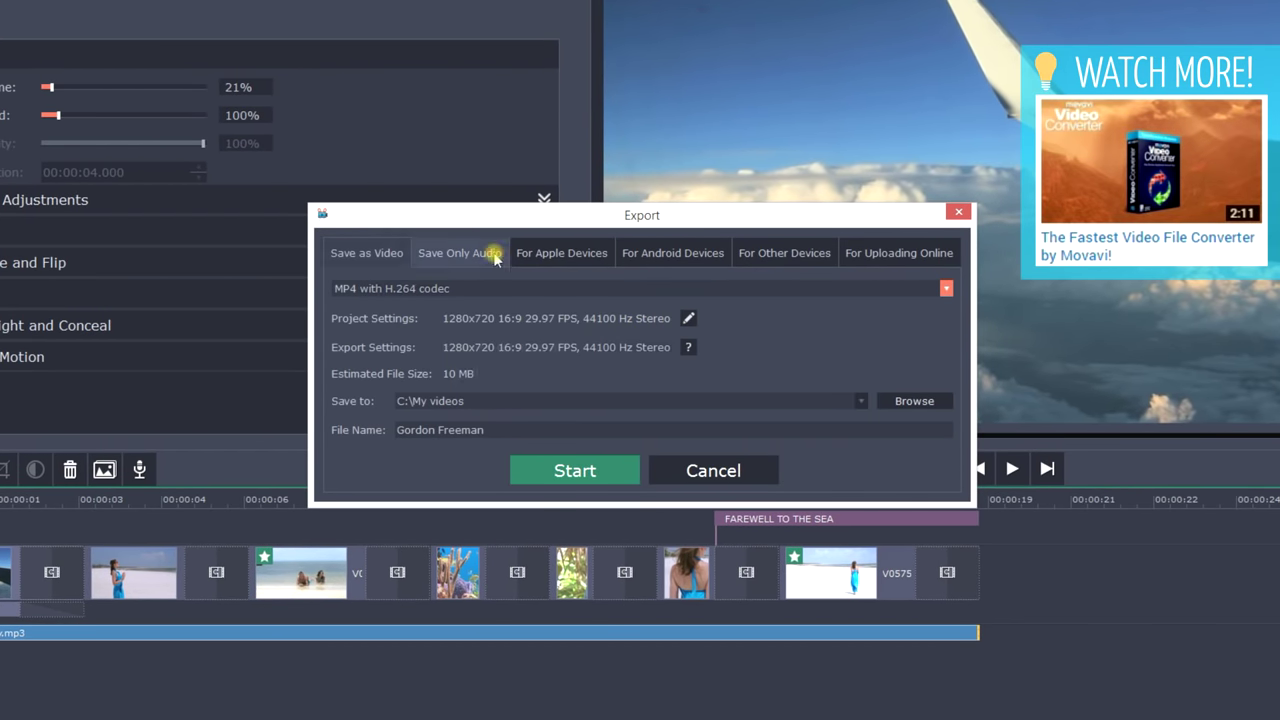
pyautogui.click(700, 256)
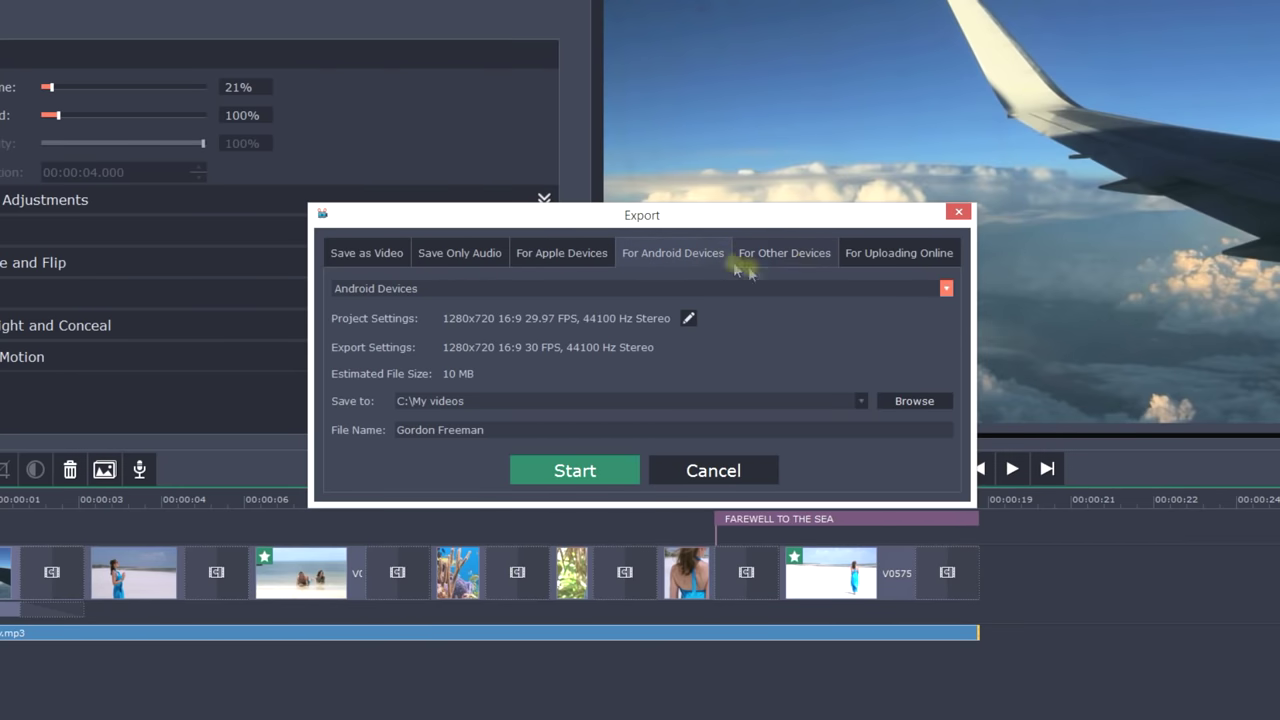
pyautogui.click(946, 288)
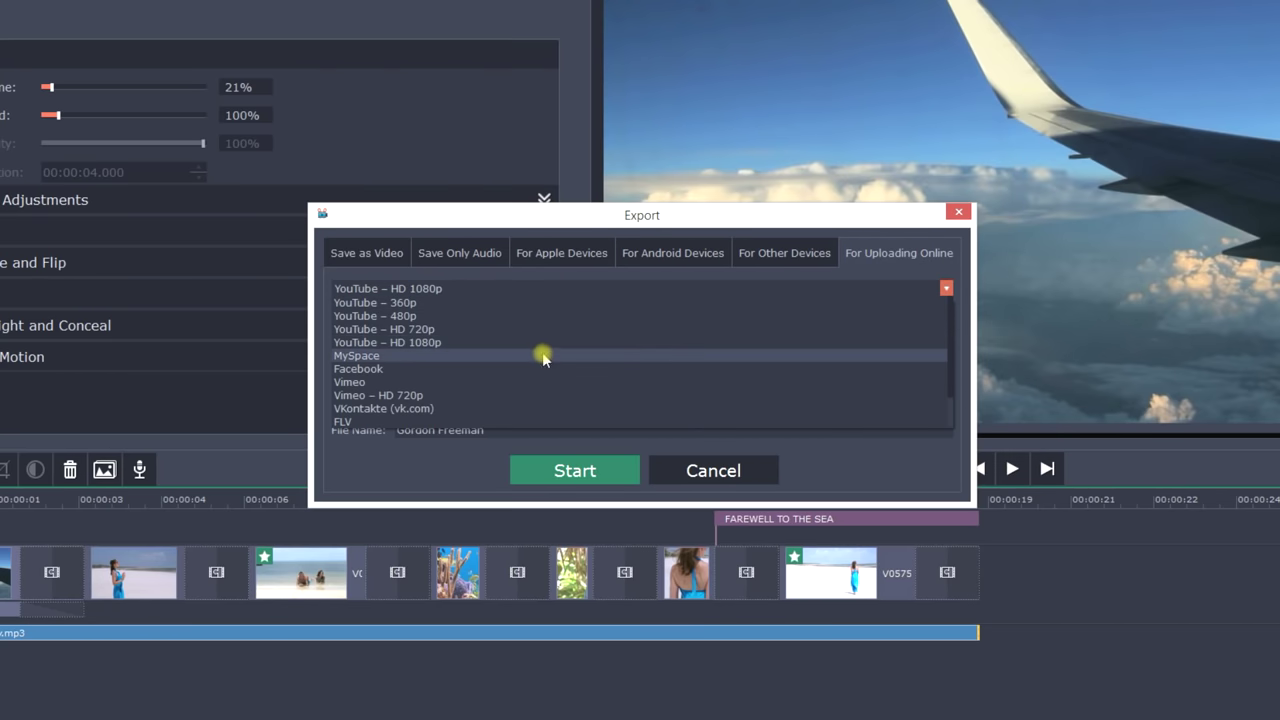